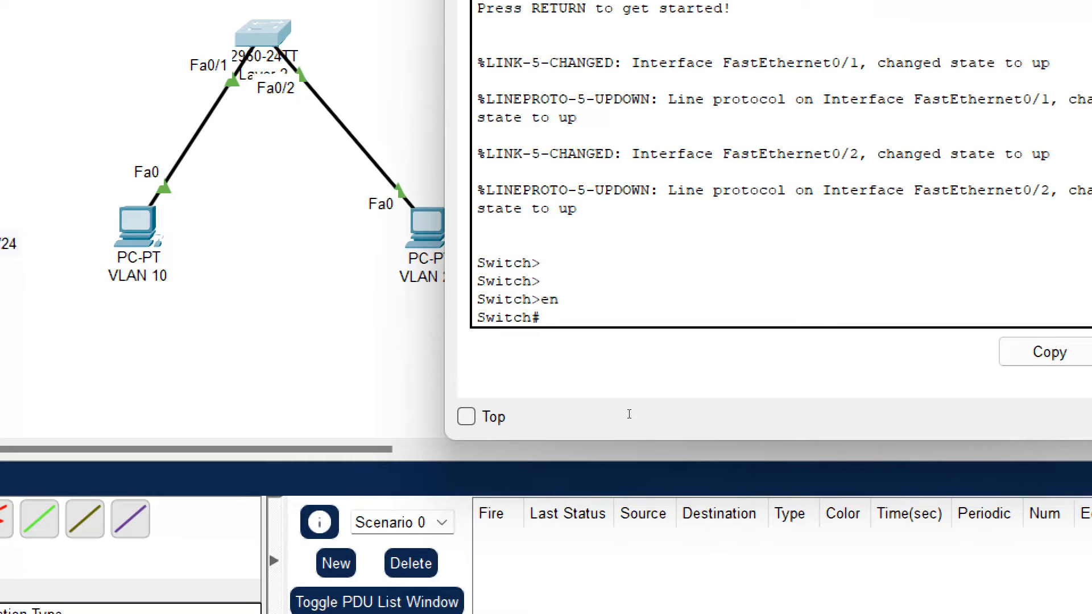
Enter global configuration mode on the switch and create VLAN 10 with the name IT.
{"action": "key", "text": "Return"}
{"action": "key", "text": "Return"}
{"action": "type", "text": "vlan 10"}
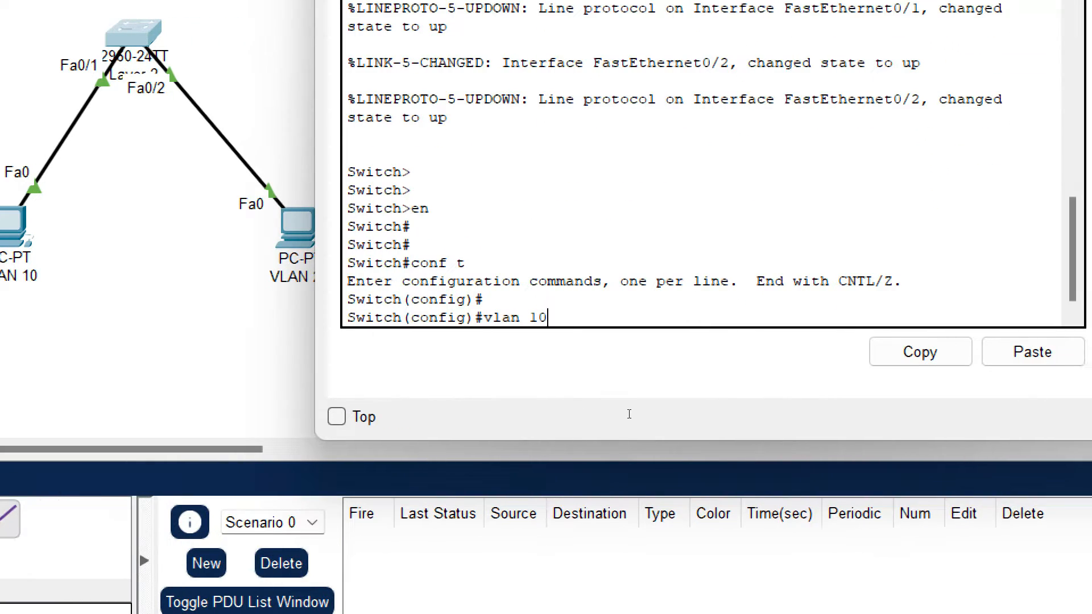
{"action": "key", "text": "Return"}
{"action": "type", "text": "name IT"}
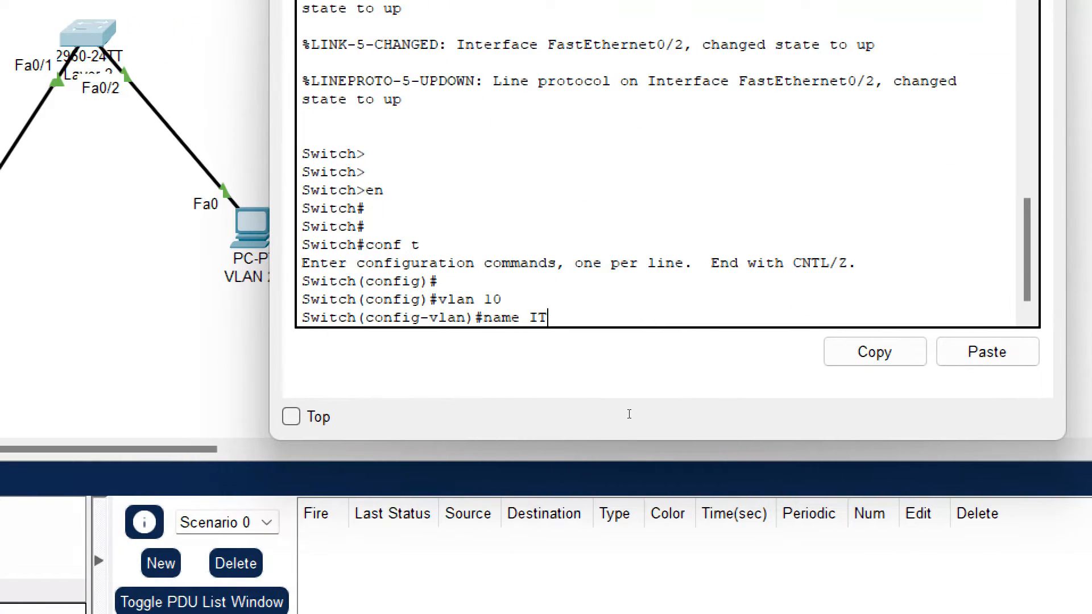
{"action": "key", "text": "Return"}
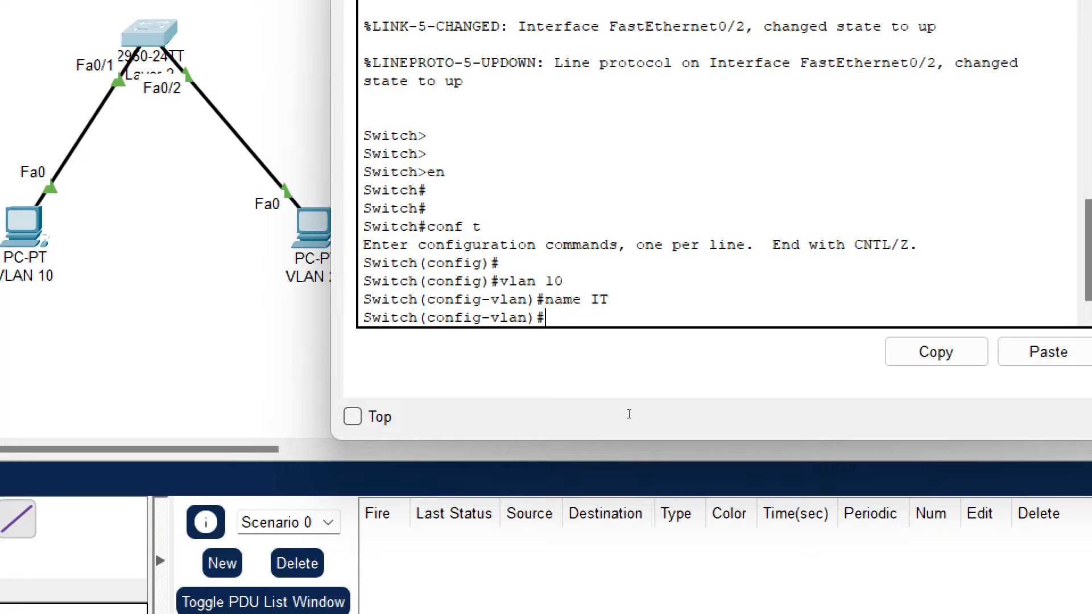
{"action": "type", "text": "exit"}
{"action": "key", "text": "Return"}
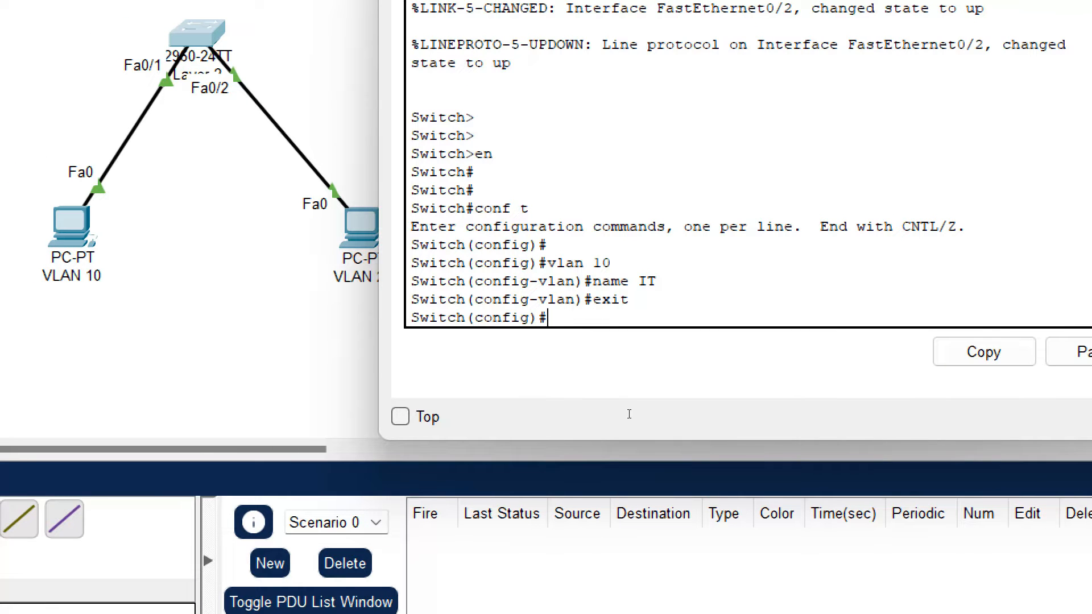
Create VLAN 20 on the switch and name it HR.
{"action": "type", "text": "vlan 20"}
{"action": "key", "text": "Return"}
{"action": "type", "text": "name"}
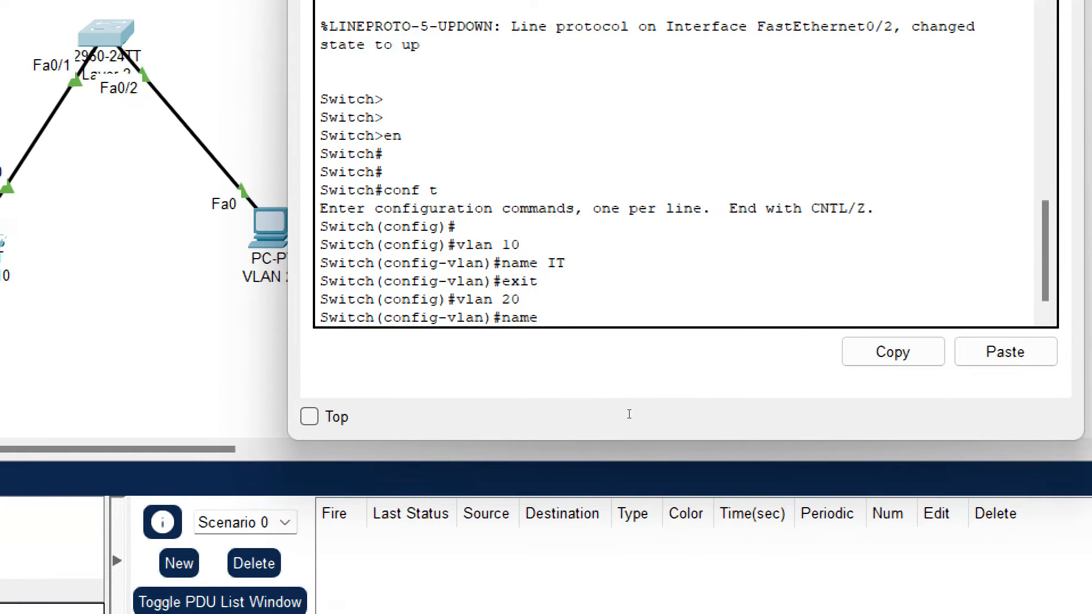
{"action": "type", "text": " HR"}
{"action": "key", "text": "Return"}
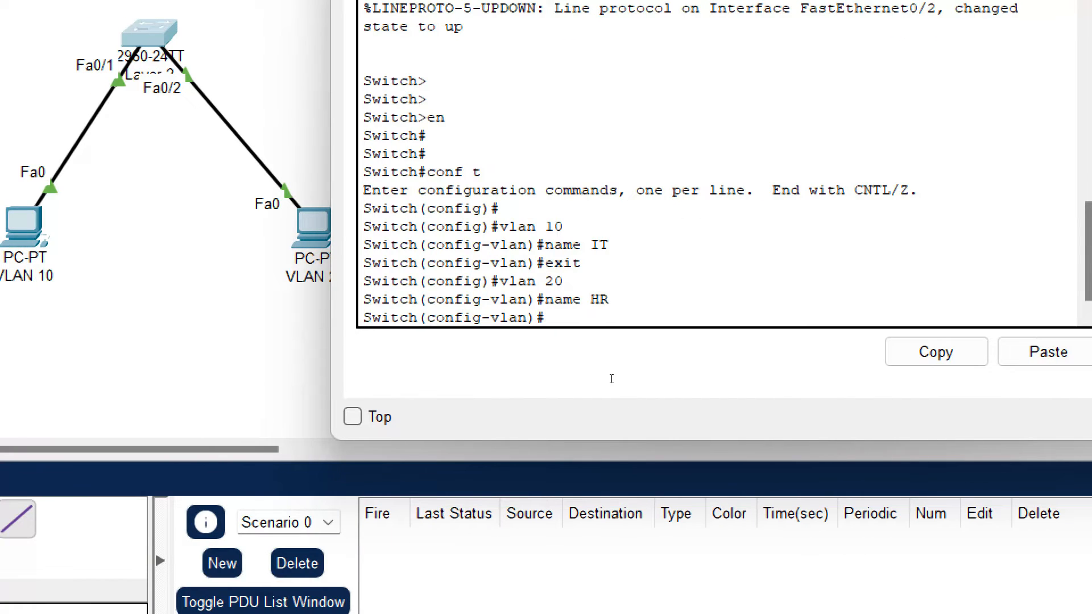
Return to privileged mode and display the switch's VLAN table to check the new VLANs.
{"action": "key", "text": "ctrl+z"}
{"action": "type", "text": "show vlan"}
{"action": "key", "text": "Return"}
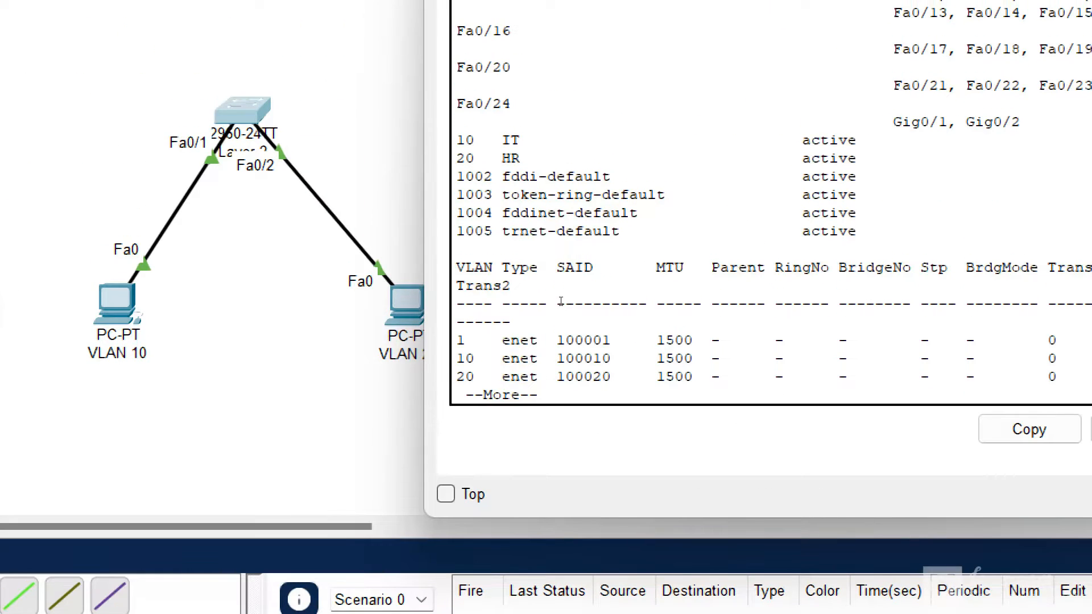
{"action": "left_click_drag", "start_coordinate": [559, 298], "coordinate": [578, 298]}
{"action": "left_click", "coordinate": [587, 359]}
{"action": "key", "text": "space"}
Enter the configuration of switch interface fa0/1 and set its switchport mode to access.
{"action": "type", "text": "conf t"}
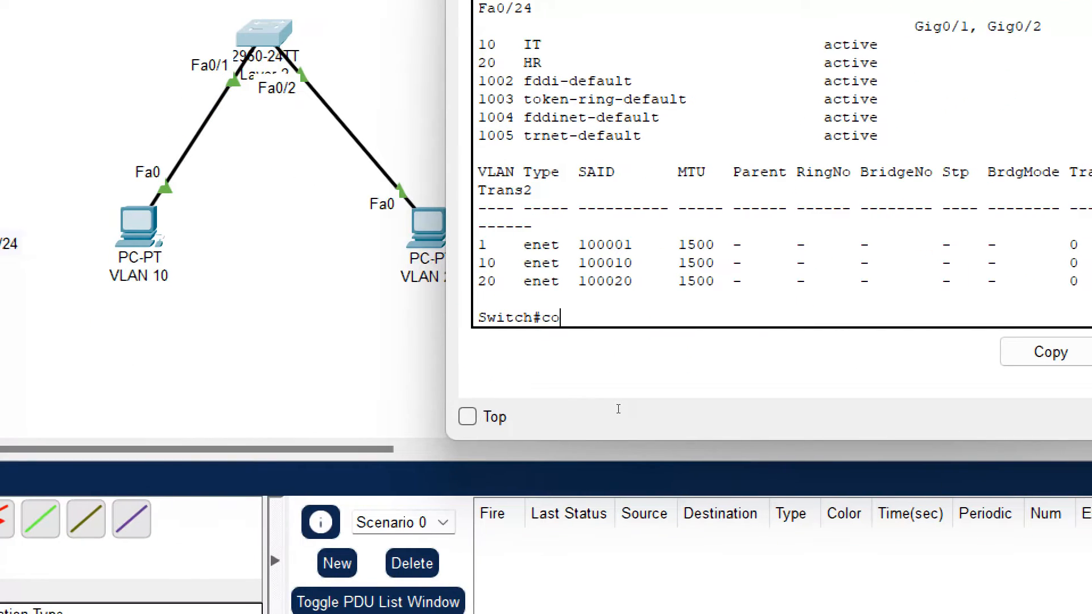
{"action": "key", "text": "Return"}
{"action": "key", "text": "Return"}
{"action": "type", "text": "in"}
{"action": "key", "text": "Tab"}
{"action": "type", "text": "fa0/1"}
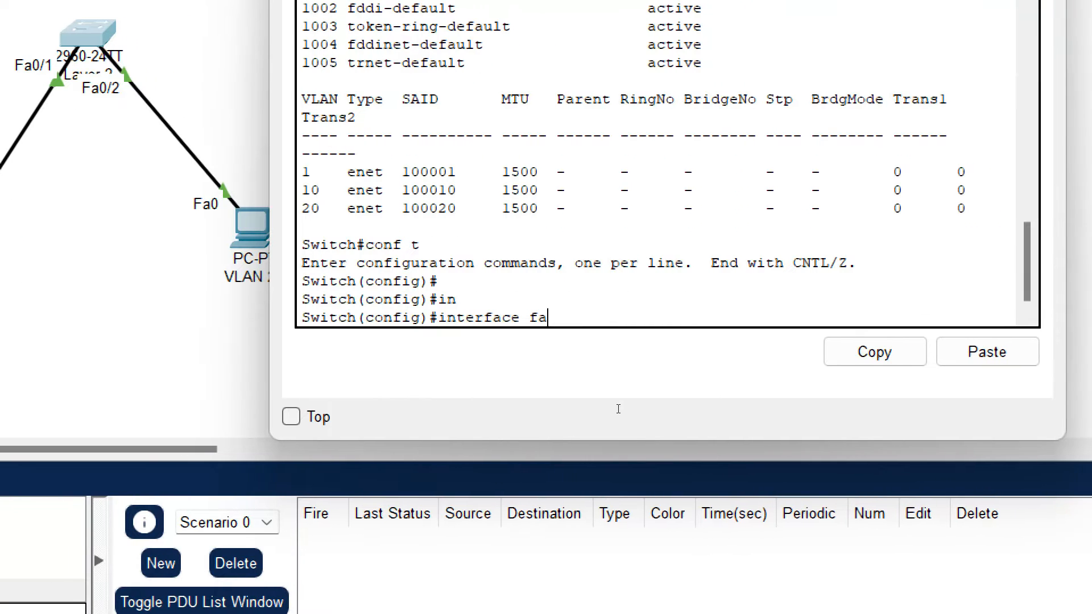
{"action": "key", "text": "Return"}
{"action": "type", "text": "sw"}
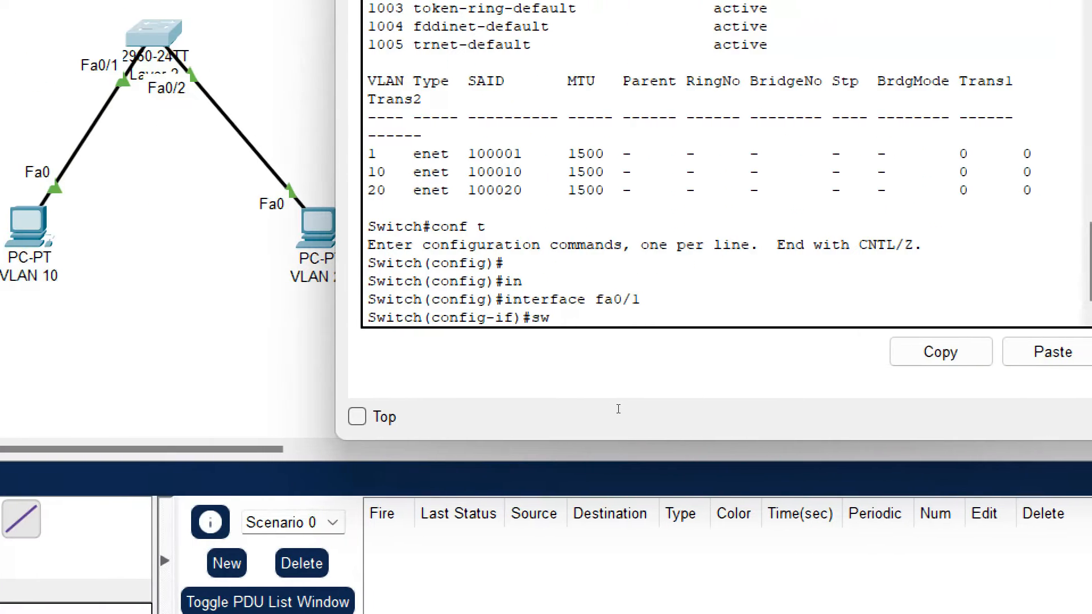
{"action": "key", "text": "Tab"}
{"action": "type", "text": "mo"}
{"action": "key", "text": "Tab"}
{"action": "type", "text": "ac"}
{"action": "key", "text": "Tab"}
{"action": "key", "text": "Return"}
Assign interface fa0/1 to access VLAN 10 and leave its interface configuration.
{"action": "type", "text": "sw"}
{"action": "key", "text": "Tab"}
{"action": "type", "text": "ac"}
{"action": "key", "text": "Tab"}
{"action": "type", "text": "vl"}
{"action": "key", "text": "Tab"}
{"action": "type", "text": "10"}
{"action": "key", "text": "Return"}
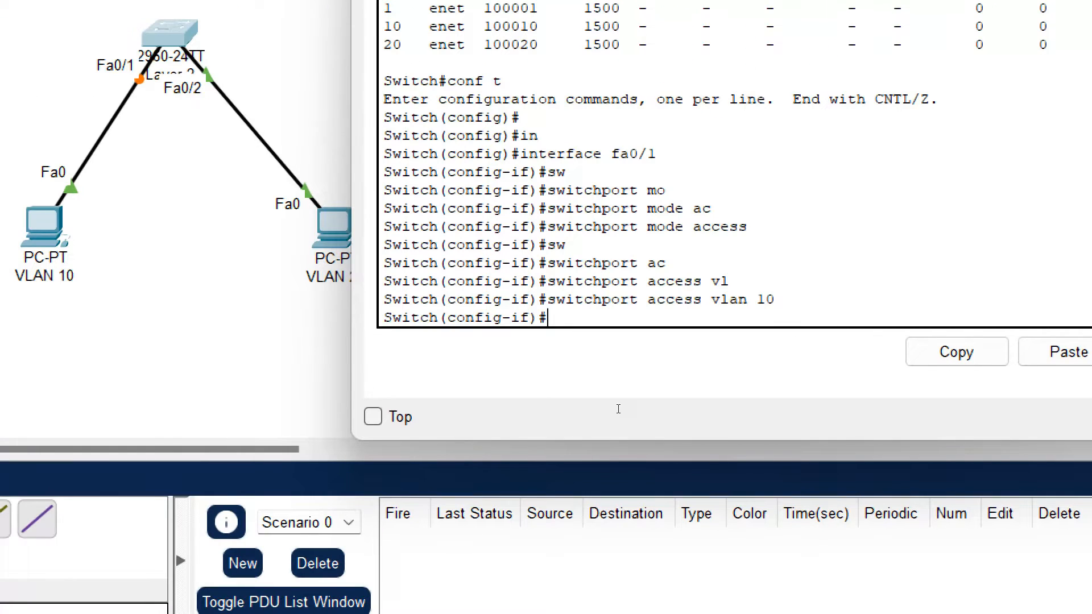
{"action": "type", "text": "ex"}
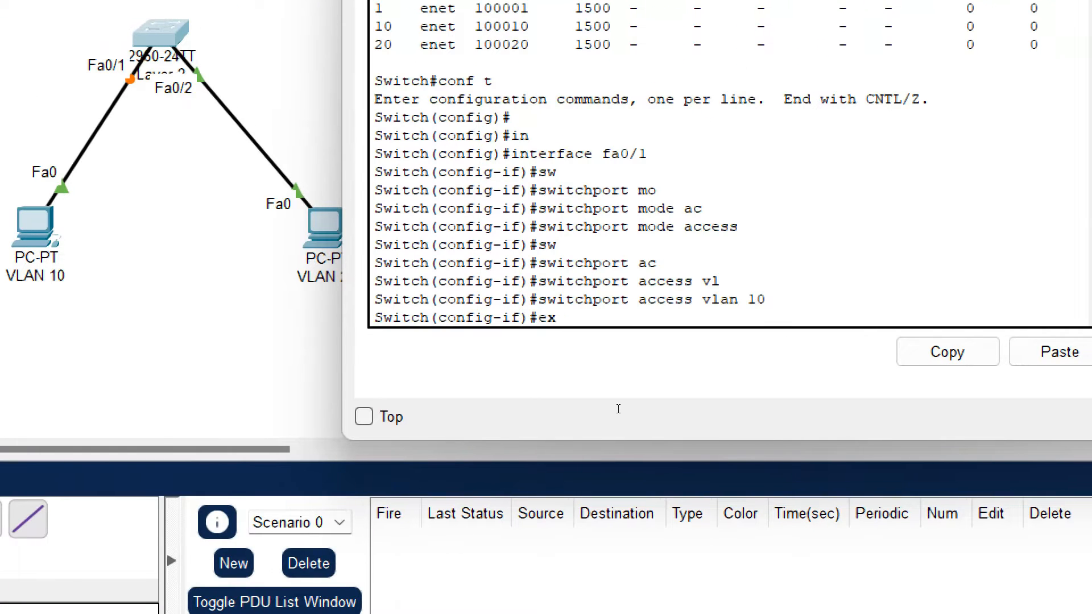
{"action": "key", "text": "Tab"}
{"action": "key", "text": "Return"}
Enter the configuration of switch interface fa0/2 and set its switchport mode to access.
{"action": "type", "text": "int ga0/"}
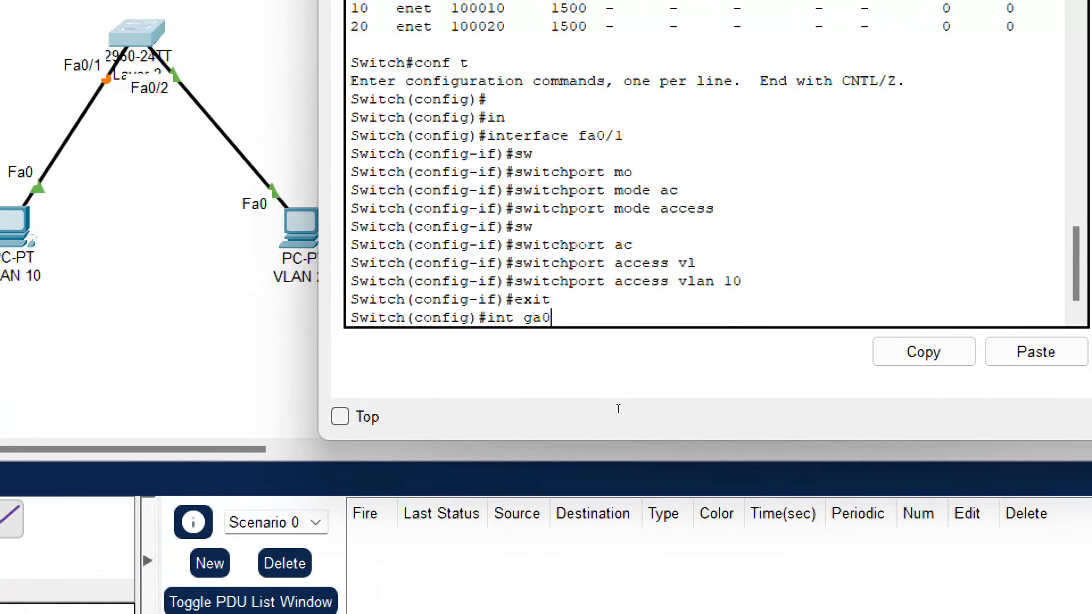
{"action": "key", "text": "BackSpace"}
{"action": "key", "text": "BackSpace"}
{"action": "key", "text": "BackSpace"}
{"action": "key", "text": "BackSpace"}
{"action": "type", "text": "fa"}
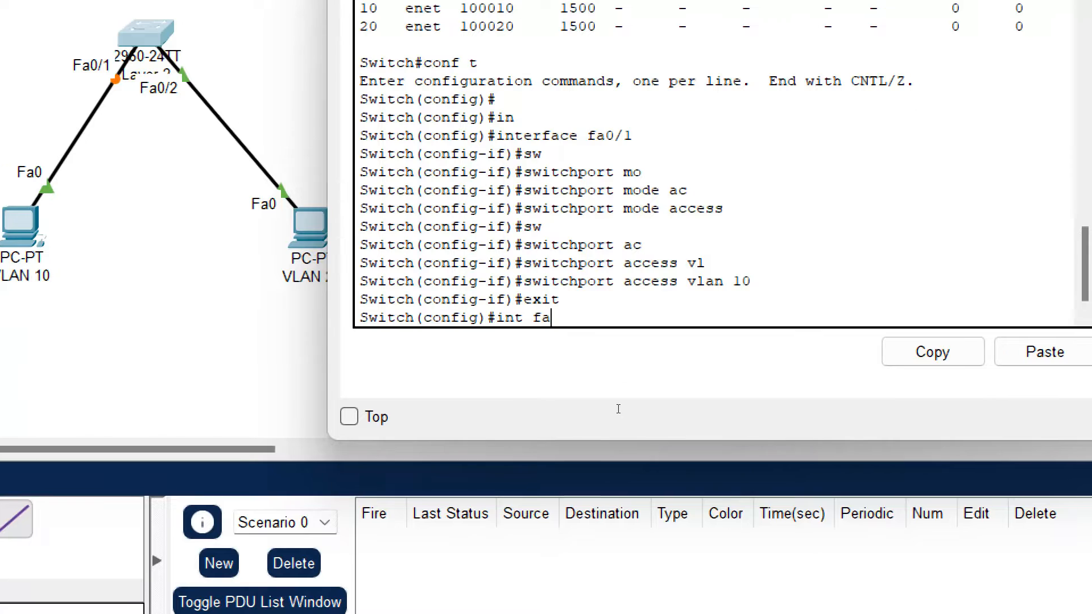
{"action": "type", "text": "0/1"}
{"action": "key", "text": "BackSpace"}
{"action": "type", "text": "2"}
{"action": "key", "text": "Return"}
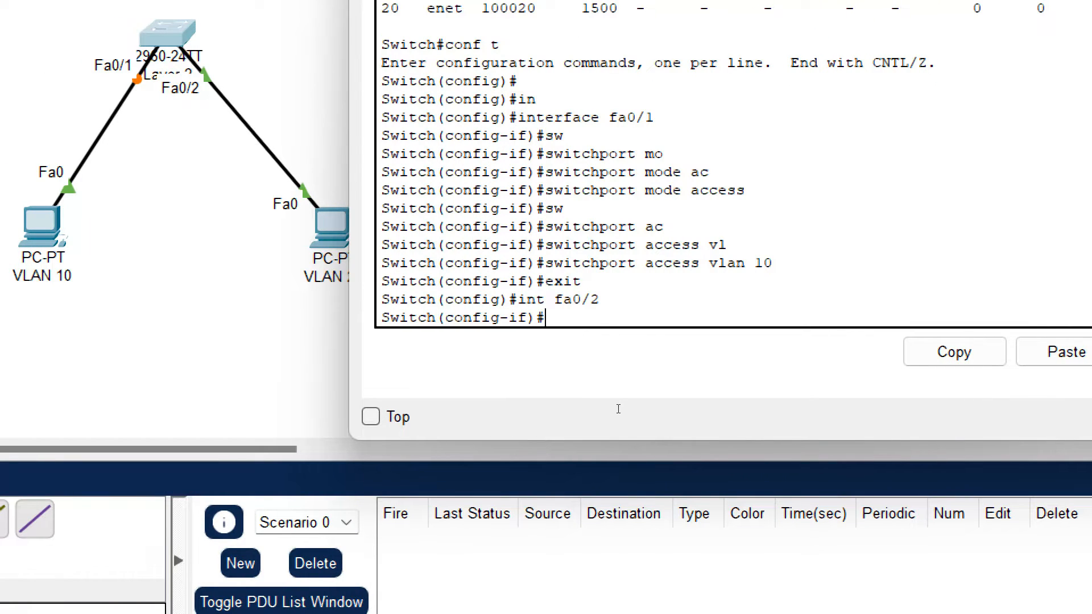
{"action": "type", "text": "se"}
{"action": "key", "text": "Tab"}
{"action": "key", "text": "BackSpace"}
{"action": "type", "text": "w"}
{"action": "key", "text": "Tab"}
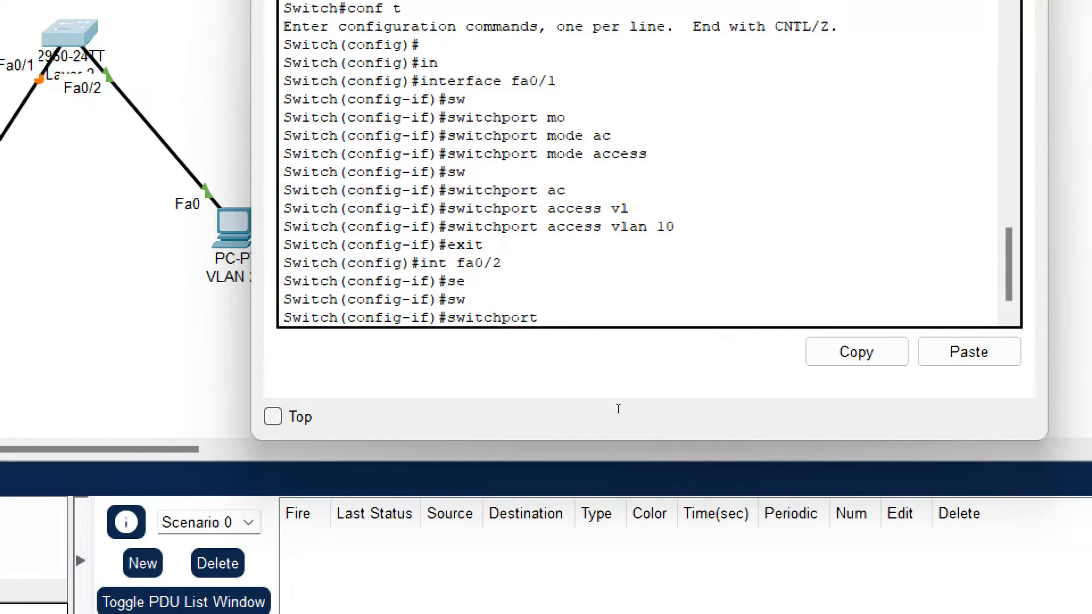
{"action": "type", "text": "mode a"}
{"action": "key", "text": "Tab"}
{"action": "type", "text": "ac"}
{"action": "key", "text": "Tab"}
{"action": "key", "text": "Return"}
Assign interface fa0/2 to access VLAN 20.
{"action": "type", "text": "se"}
{"action": "key", "text": "Tab"}
{"action": "key", "text": "BackSpace"}
{"action": "type", "text": "w"}
{"action": "key", "text": "Tab"}
{"action": "type", "text": "ac"}
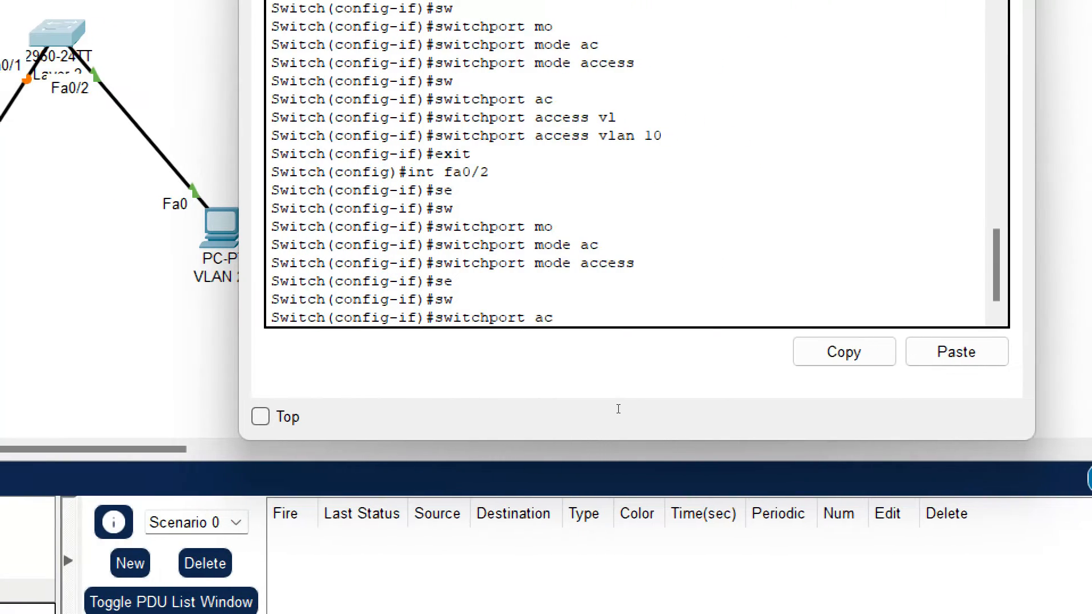
{"action": "key", "text": "Tab"}
{"action": "key", "text": "Tab"}
{"action": "type", "text": "vl"}
{"action": "key", "text": "Tab"}
{"action": "key", "text": "BackSpace"}
{"action": "key", "text": "BackSpace"}
{"action": "type", "text": "20"}
{"action": "key", "text": "Return"}
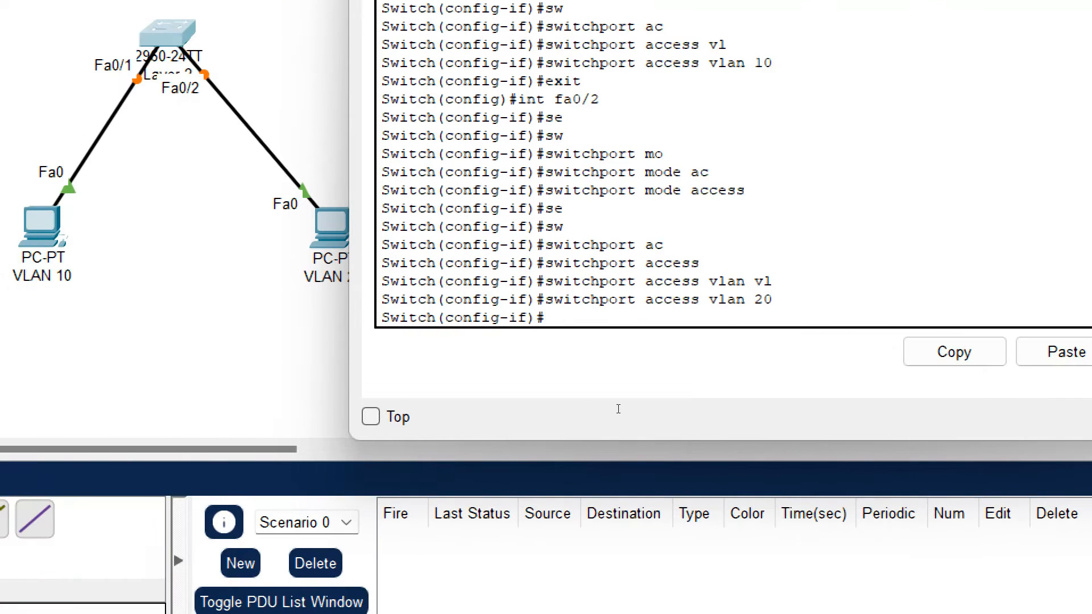
Leave configuration mode and display the VLAN table to check the port assignments of fa0/1 and fa0/2.
{"action": "key", "text": "ctrl+z"}
{"action": "key", "text": "Return"}
{"action": "type", "text": "show vlan"}
{"action": "key", "text": "Return"}
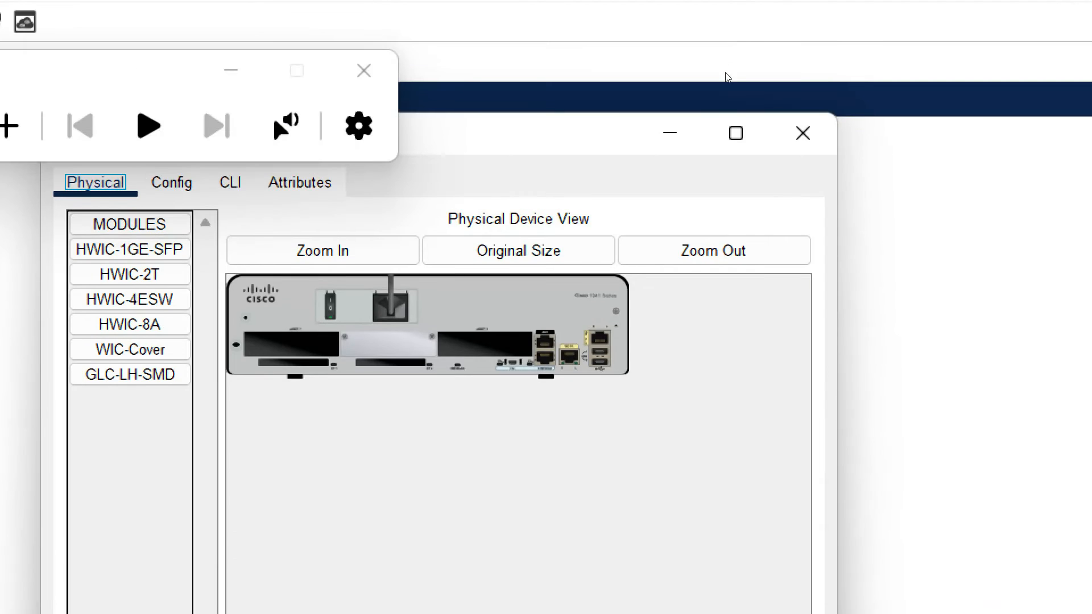
Close the router's device window and connect Router0 to the 2960 switch with two cables using the automatic connection type.
{"action": "left_click", "coordinate": [803, 132]}
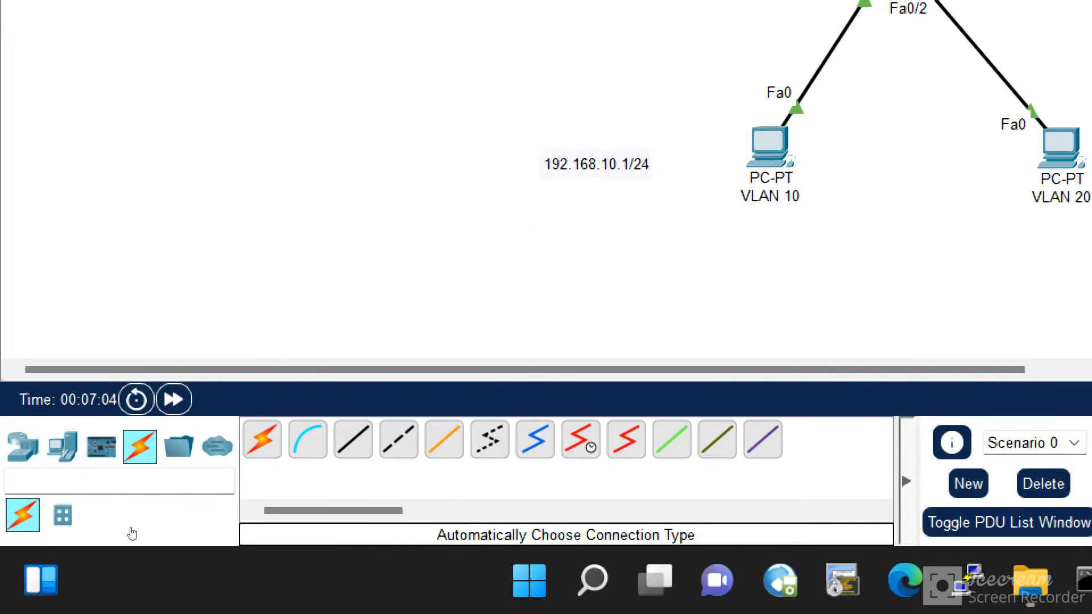
{"action": "left_click", "coordinate": [261, 440]}
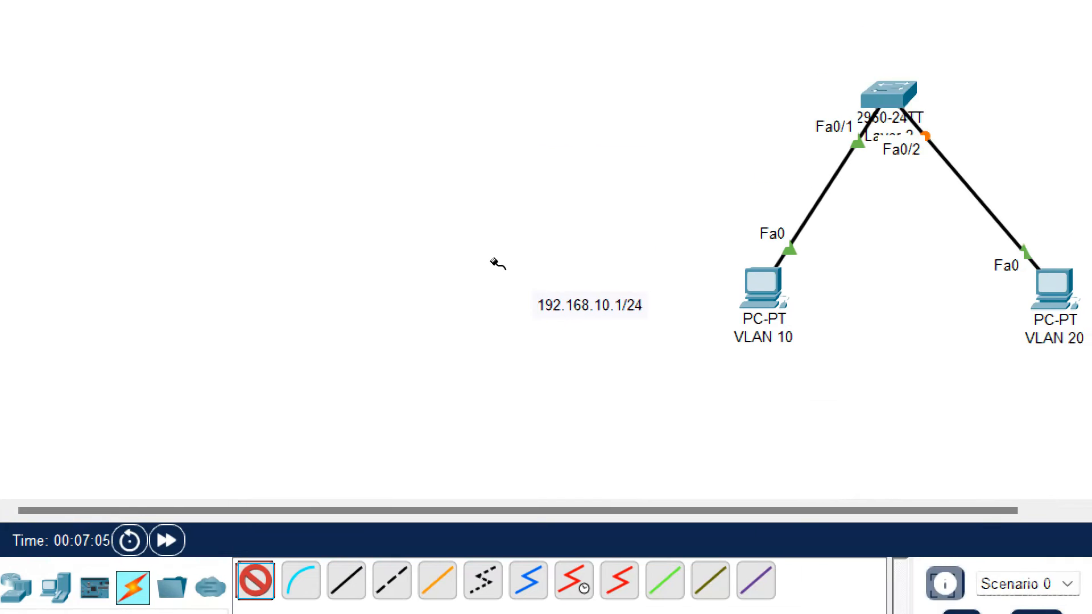
{"action": "left_click", "coordinate": [834, 63]}
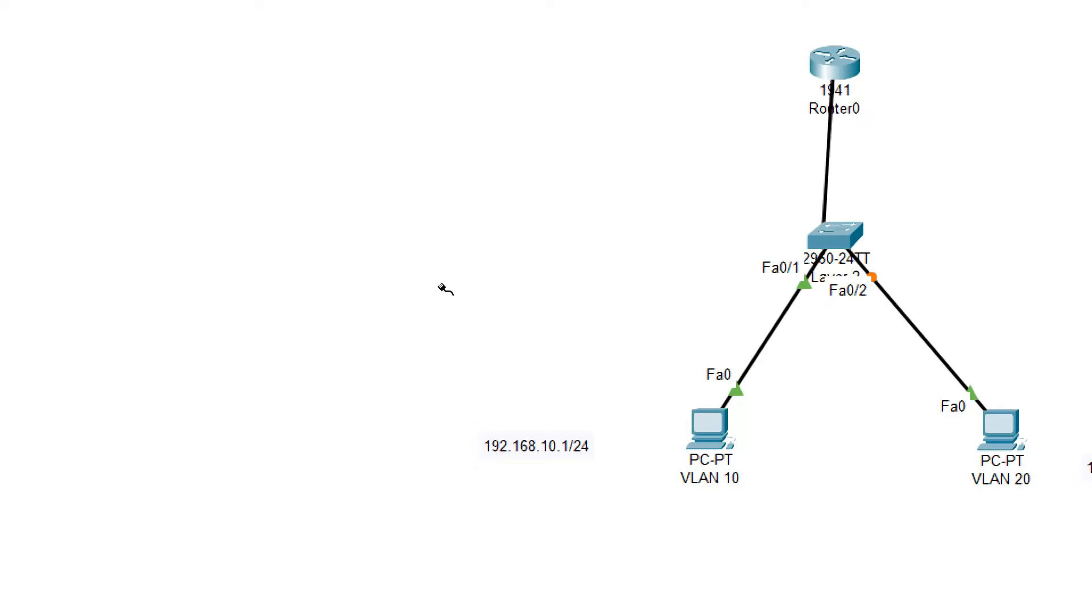
{"action": "left_click", "coordinate": [833, 233]}
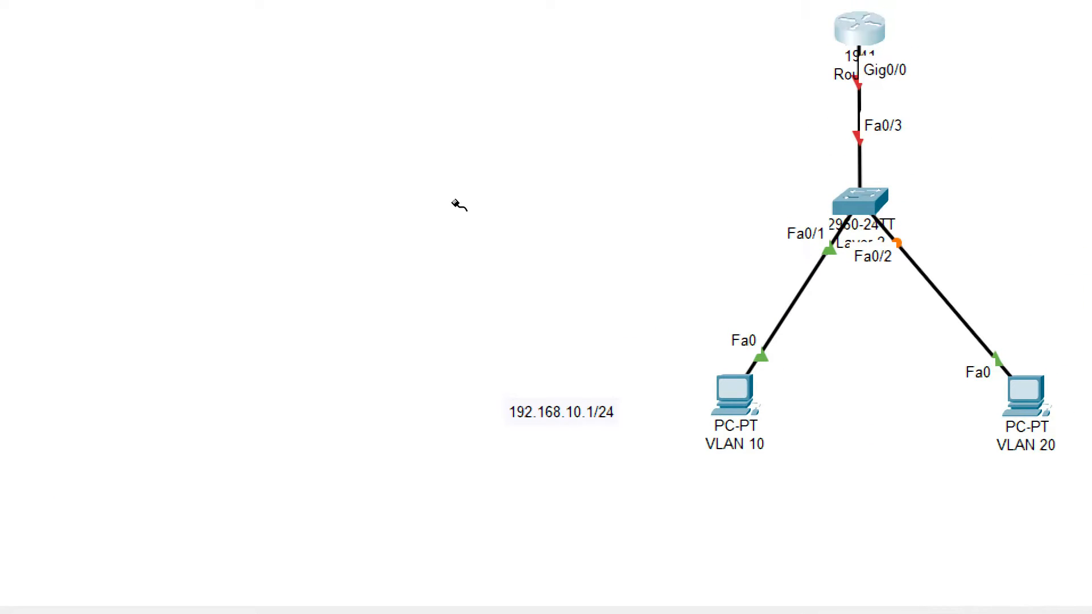
{"action": "left_click", "coordinate": [861, 202]}
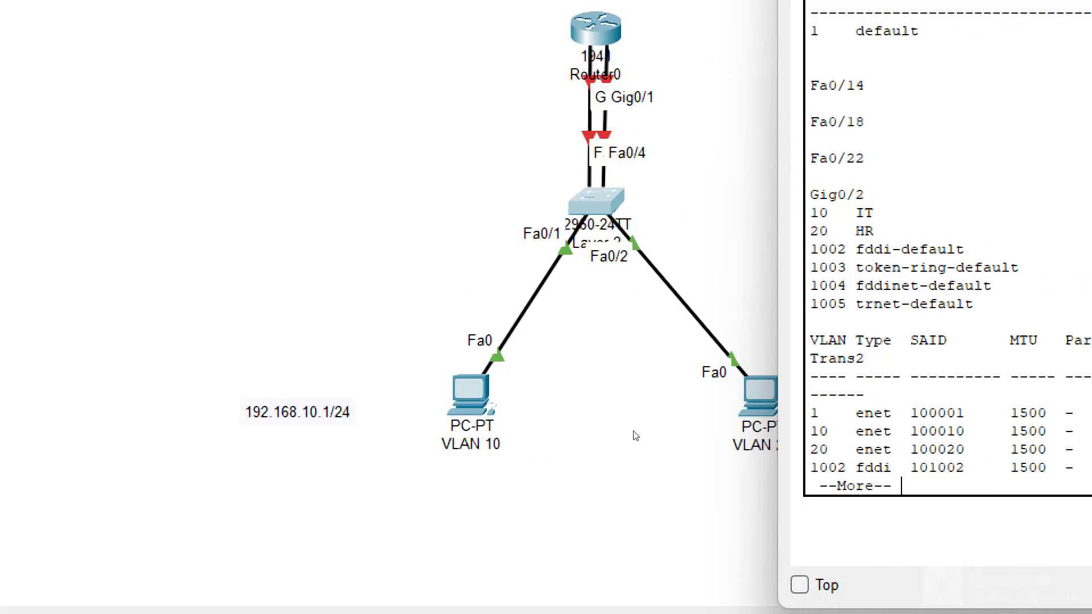
Stop the VLAN listing, return to global configuration mode and set interface fa0/3 to switchport mode access.
{"action": "key", "text": "ctrl+c"}
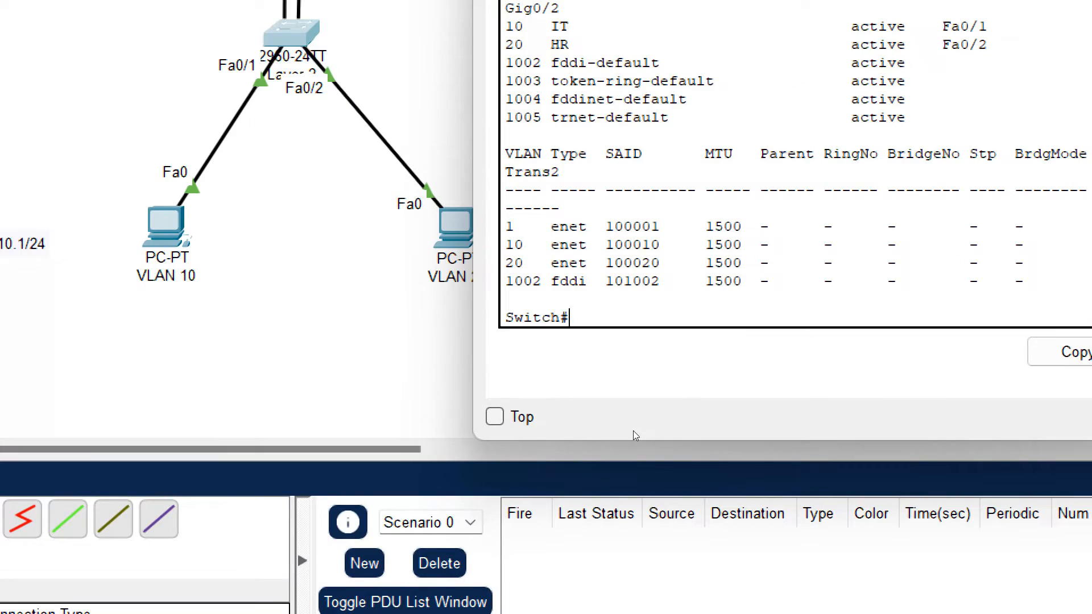
{"action": "type", "text": "conf t"}
{"action": "key", "text": "Return"}
{"action": "key", "text": "Return"}
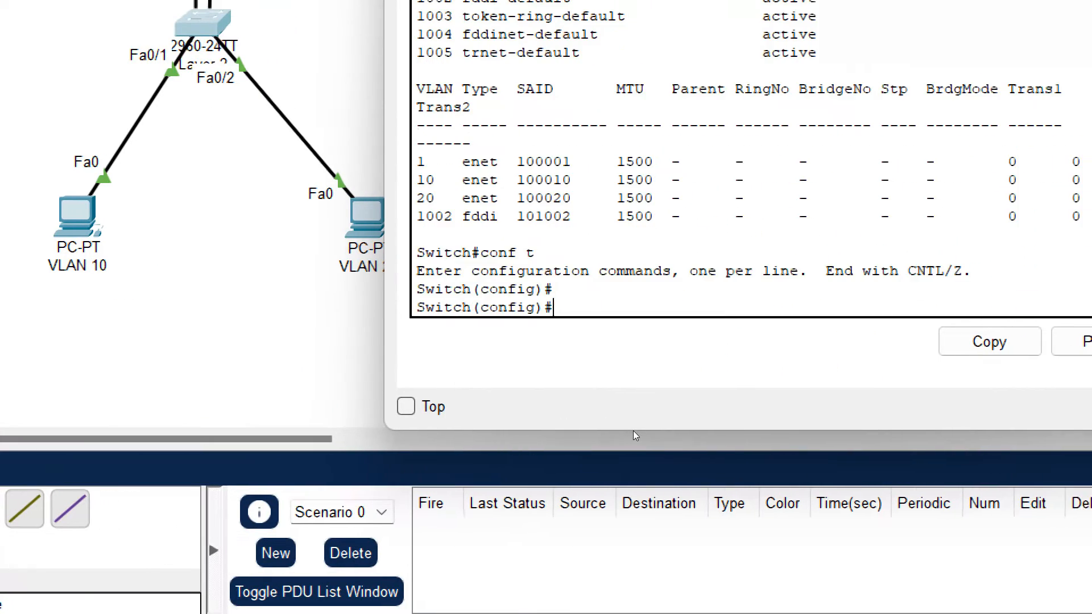
{"action": "type", "text": "fa0/3"}
{"action": "key", "text": "Return"}
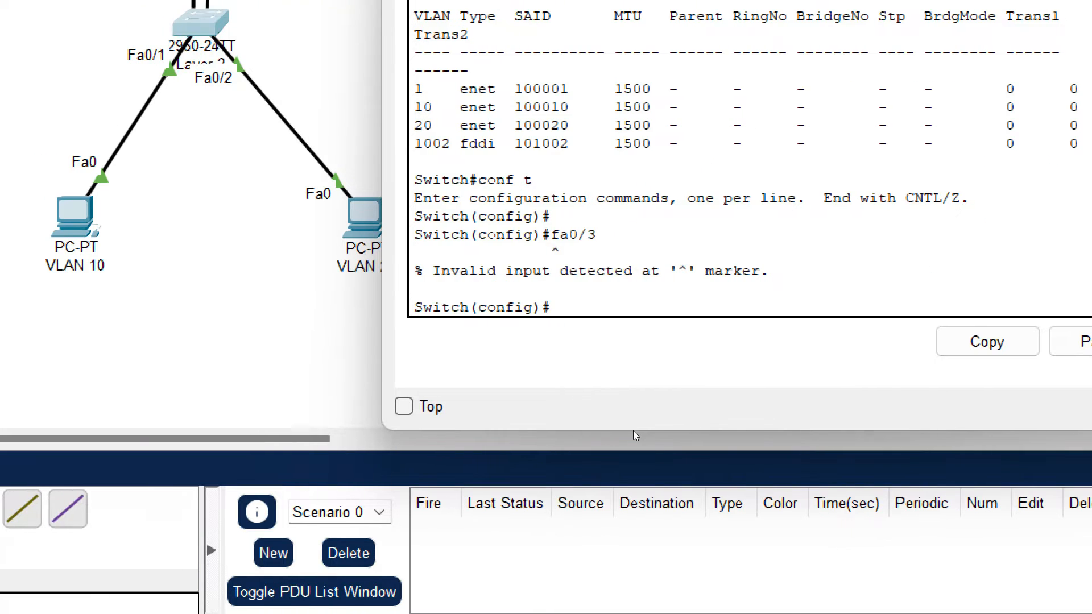
{"action": "type", "text": "int fa0/"}
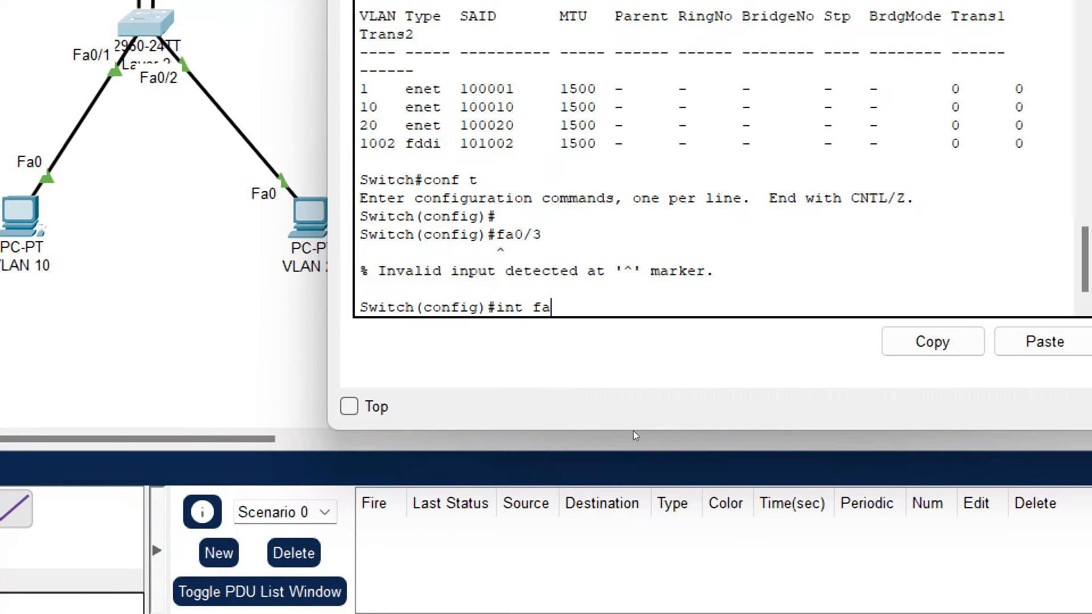
{"action": "type", "text": "3"}
{"action": "key", "text": "Return"}
{"action": "type", "text": "sw"}
{"action": "key", "text": "Tab"}
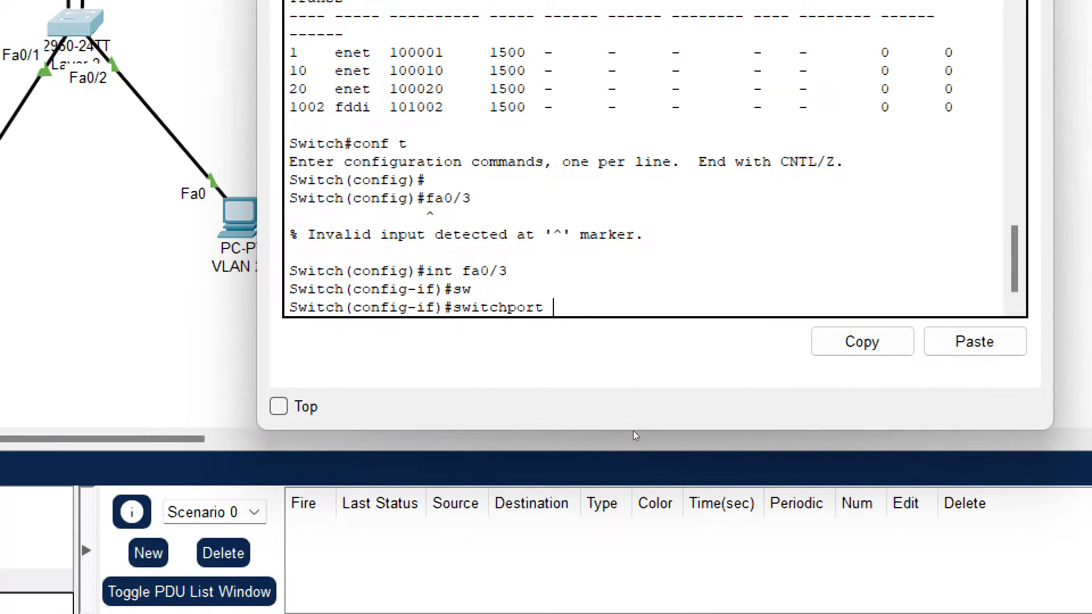
{"action": "type", "text": "mo"}
{"action": "key", "text": "Tab"}
{"action": "type", "text": "ac"}
{"action": "key", "text": "Tab"}
{"action": "key", "text": "Return"}
Assign interface fa0/3 to access VLAN 10.
{"action": "type", "text": "sw"}
{"action": "key", "text": "Tab"}
{"action": "type", "text": "ac"}
{"action": "key", "text": "Tab"}
{"action": "type", "text": "vl"}
{"action": "key", "text": "Tab"}
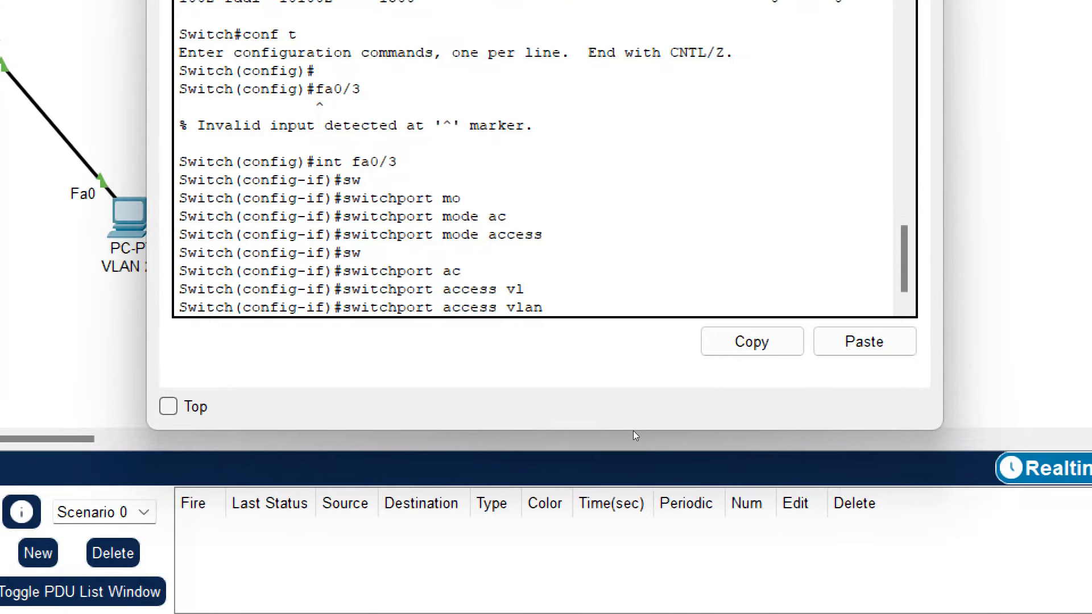
{"action": "type", "text": "10"}
{"action": "key", "text": "Return"}
Switch to configuring interface fa0/4 and set its switchport mode to access.
{"action": "type", "text": "int ga"}
{"action": "key", "text": "BackSpace"}
{"action": "key", "text": "BackSpace"}
{"action": "type", "text": "fa0/4"}
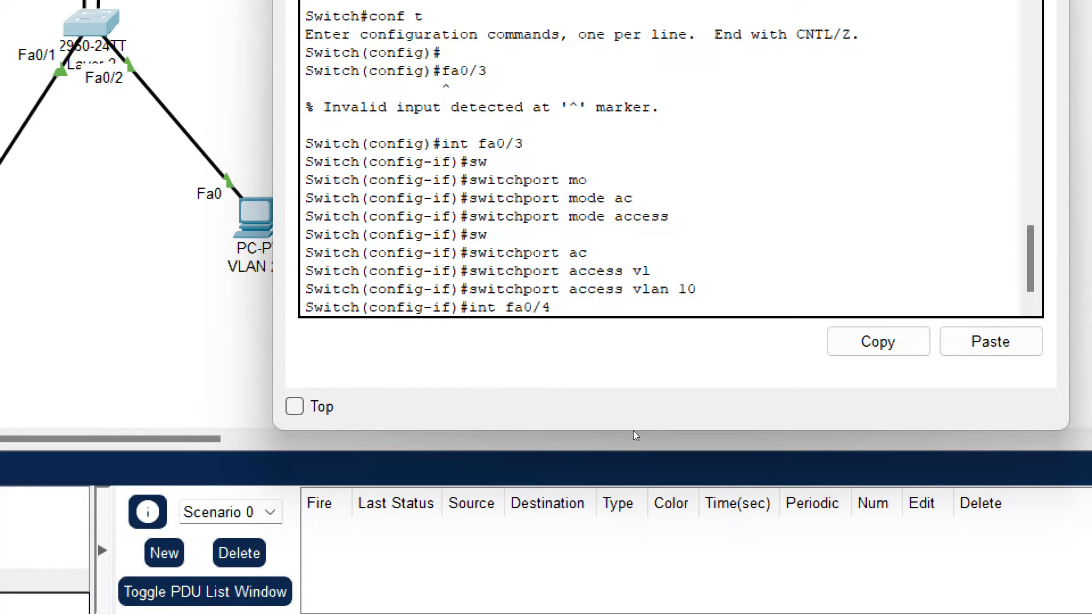
{"action": "key", "text": "Return"}
{"action": "type", "text": "sw"}
{"action": "key", "text": "Tab"}
{"action": "type", "text": "mo"}
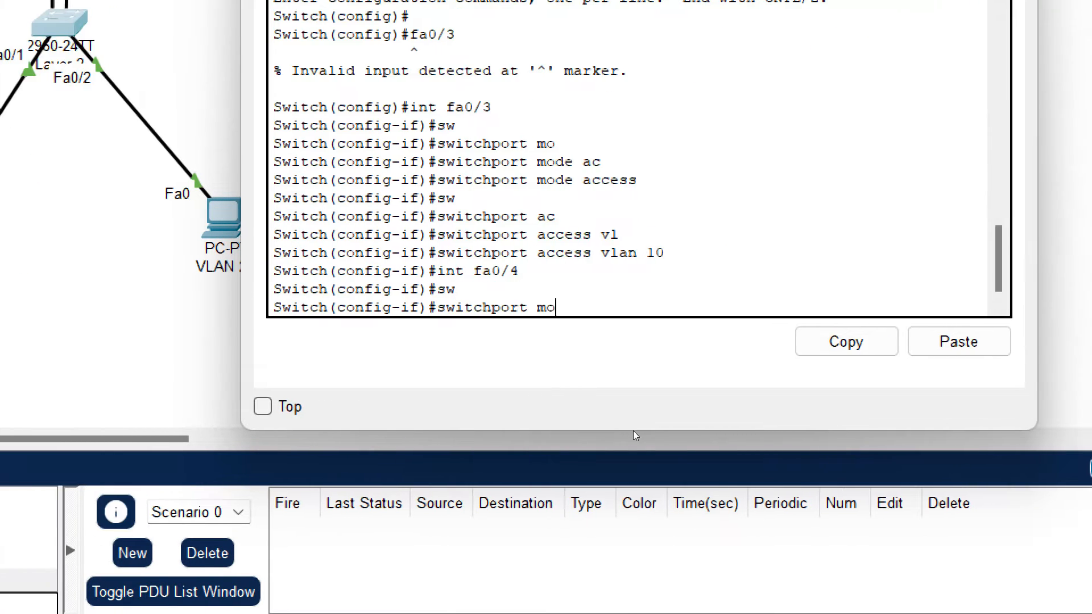
{"action": "key", "text": "Tab"}
{"action": "type", "text": "ac"}
{"action": "key", "text": "Tab"}
{"action": "key", "text": "Return"}
Assign interface fa0/4 to access VLAN 20.
{"action": "type", "text": "sw"}
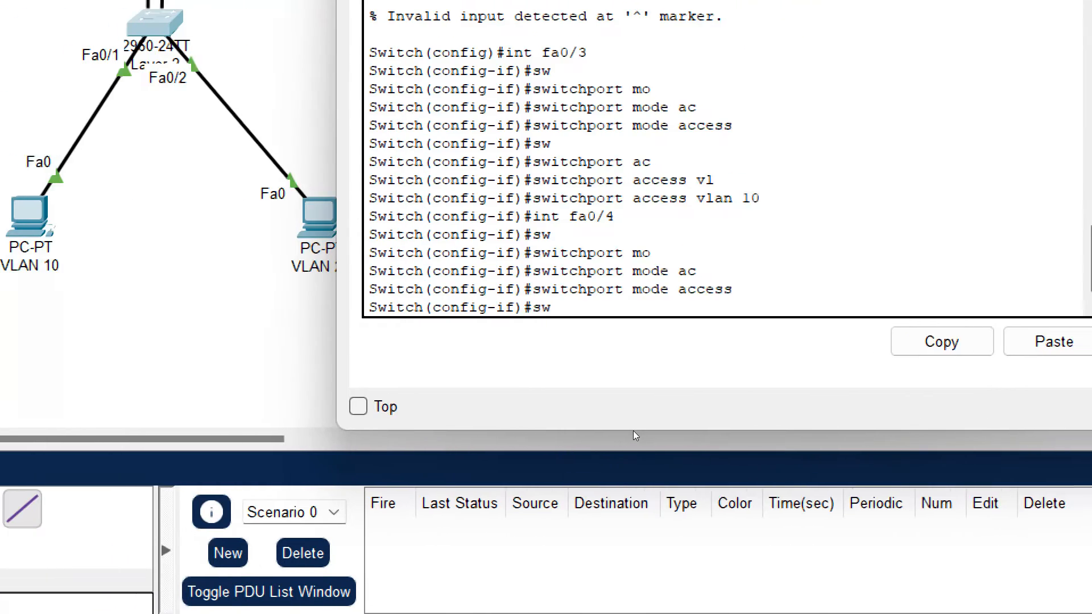
{"action": "key", "text": "Tab"}
{"action": "type", "text": "avc"}
{"action": "key", "text": "BackSpace"}
{"action": "key", "text": "BackSpace"}
{"action": "type", "text": "c"}
{"action": "key", "text": "Tab"}
{"action": "type", "text": "vl"}
{"action": "key", "text": "Tab"}
{"action": "type", "text": "20"}
{"action": "key", "text": "Return"}
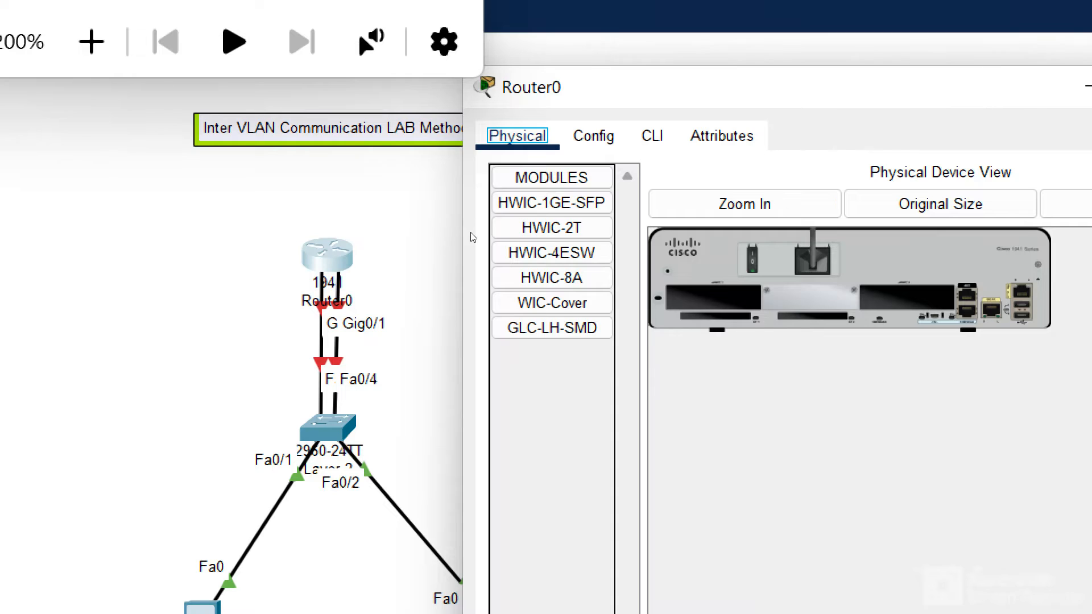
Dismiss the Router0 device window to return to the network topology.
{"action": "left_click", "coordinate": [459, 232]}
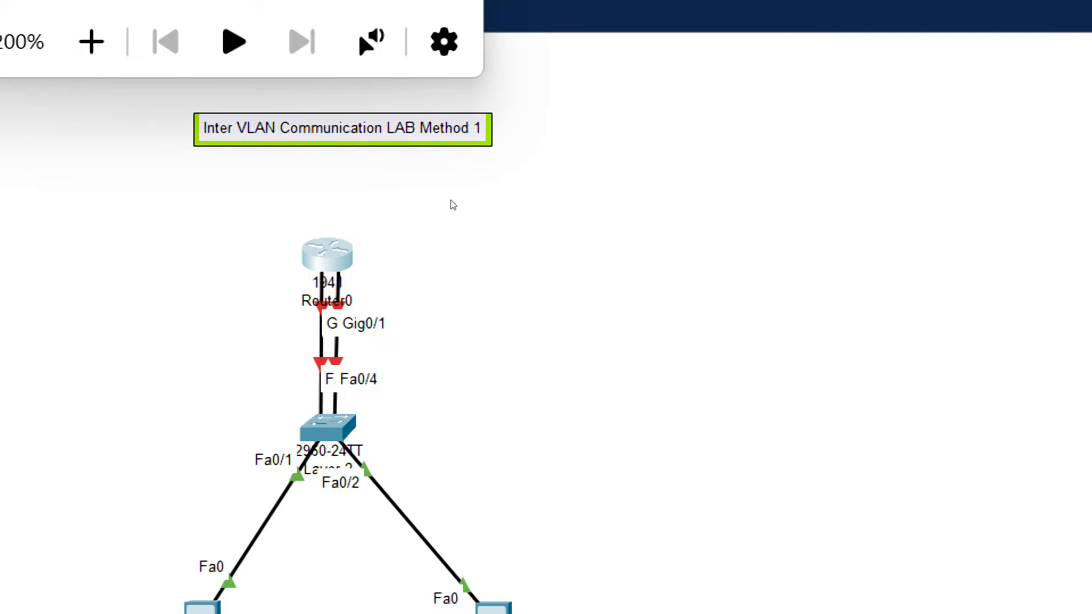
Configure Router0's GigabitEthernet0/0 with IPv4 address 192.168.10.100 and subnet mask 255.255.255.0, and turn the port on.
{"action": "left_click", "coordinate": [450, 200]}
{"action": "left_click", "coordinate": [608, 138]}
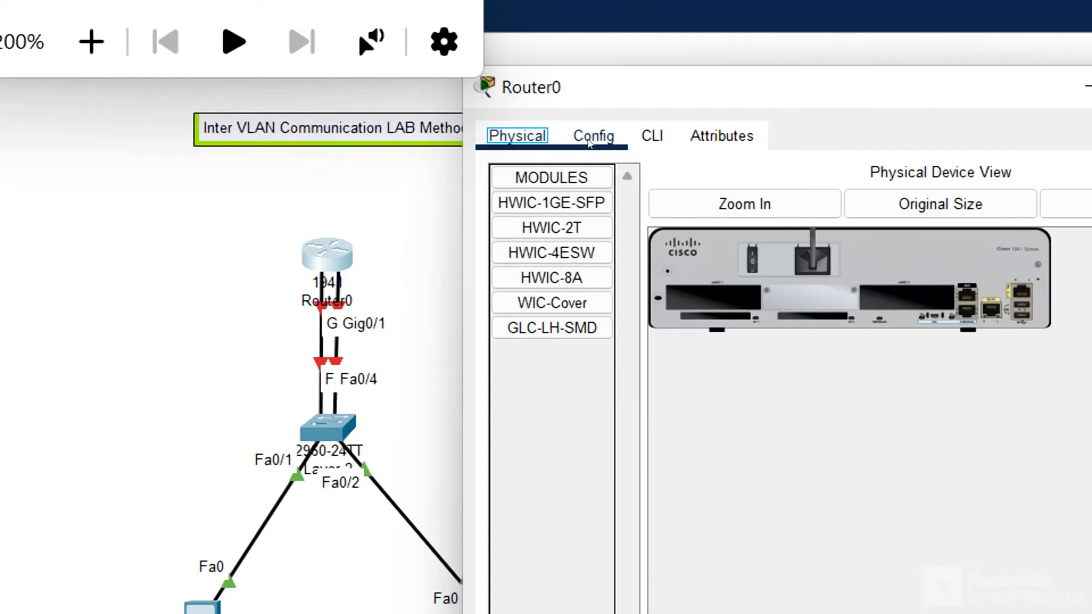
{"action": "left_click", "coordinate": [570, 403]}
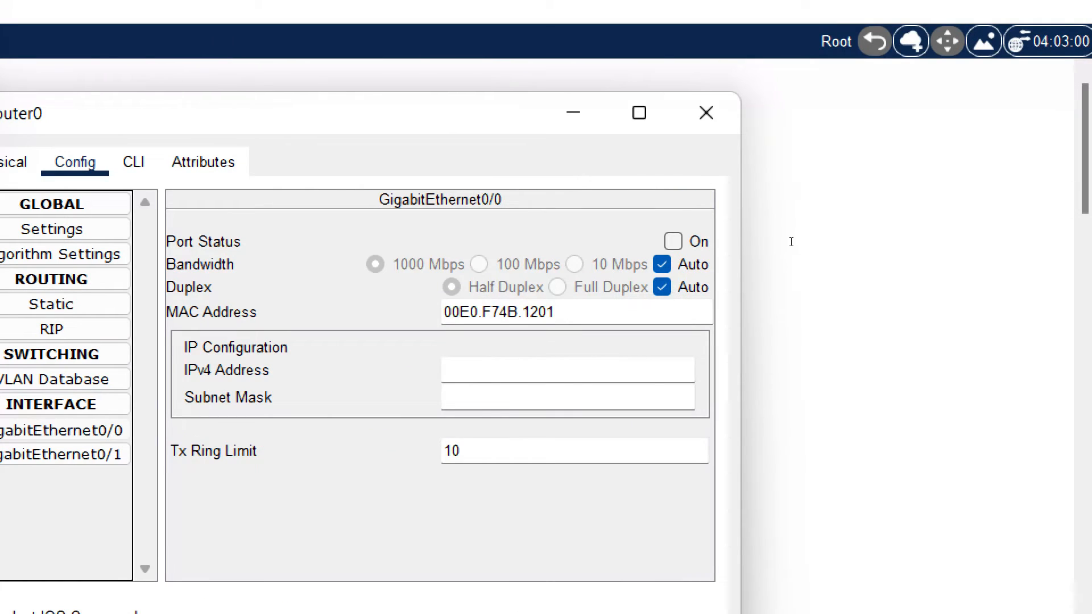
{"action": "type", "text": "192.168.10."}
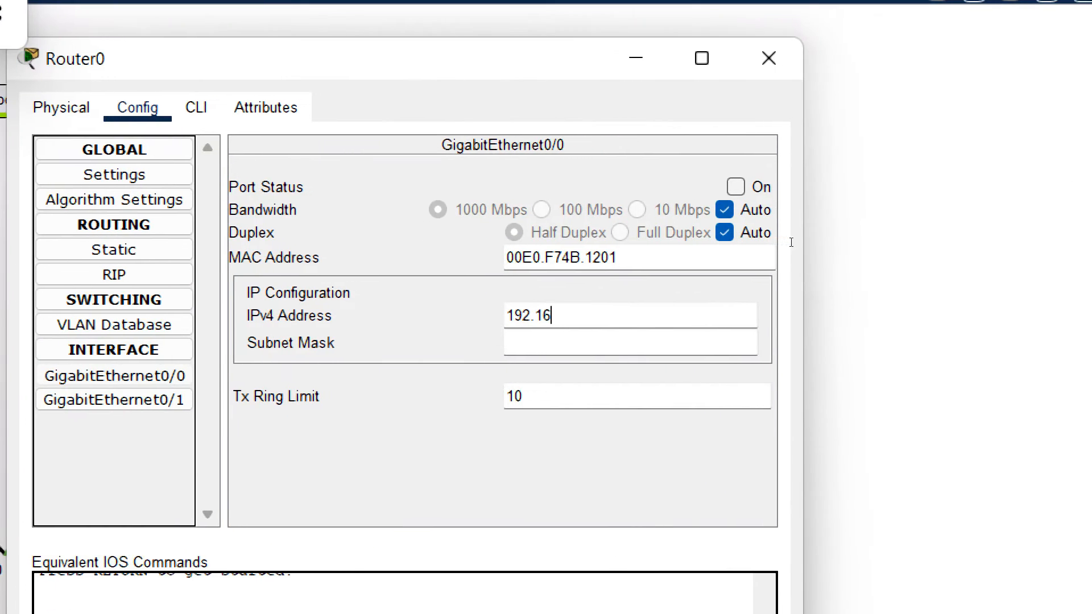
{"action": "type", "text": "1"}
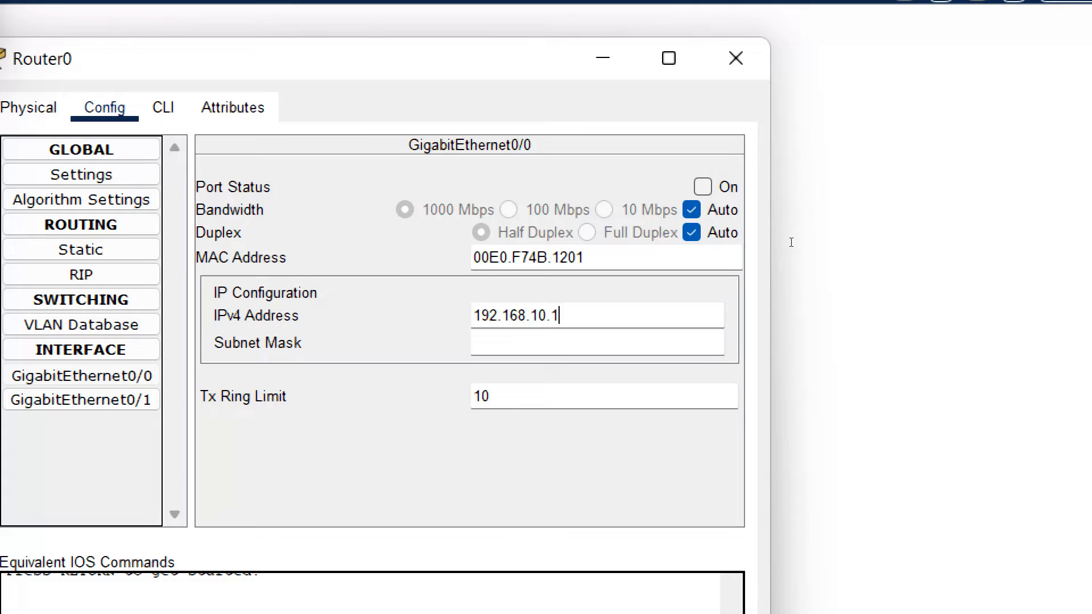
{"action": "type", "text": "00"}
{"action": "key", "text": "Tab"}
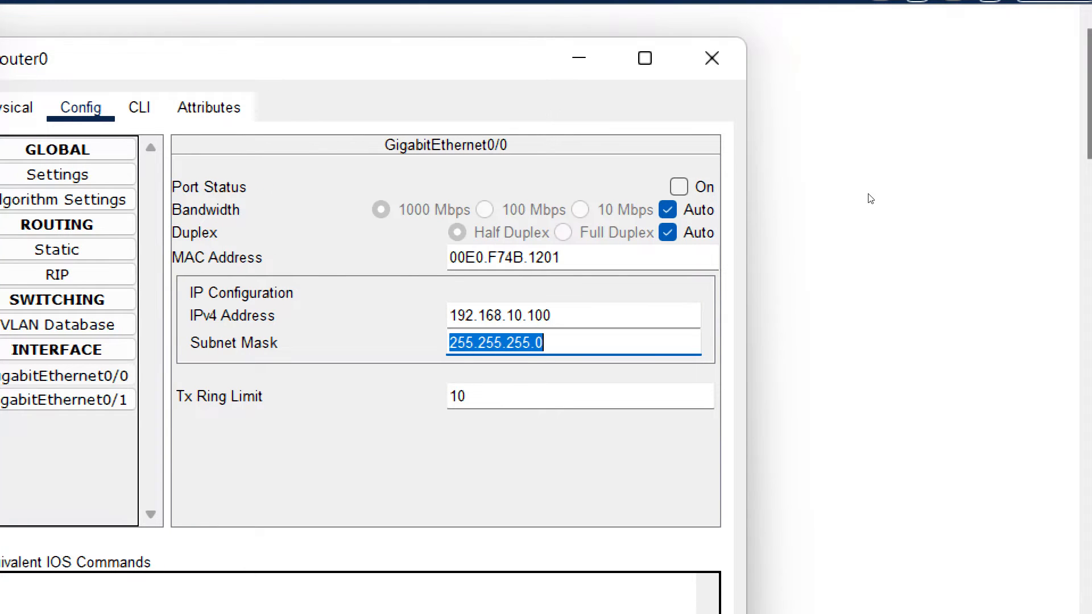
{"action": "left_click", "coordinate": [680, 186]}
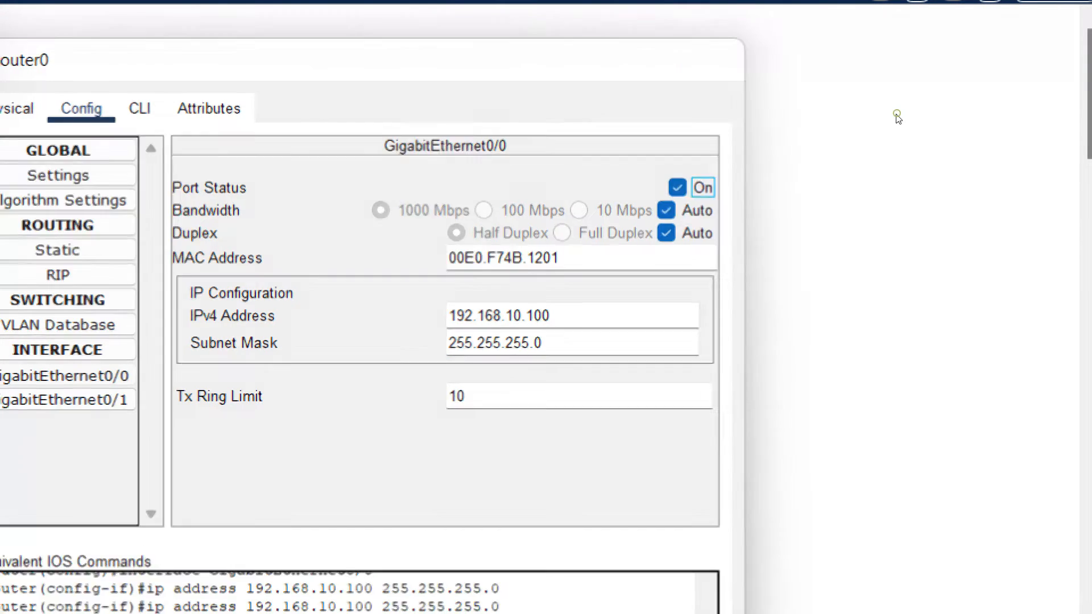
{"action": "left_click", "coordinate": [712, 58]}
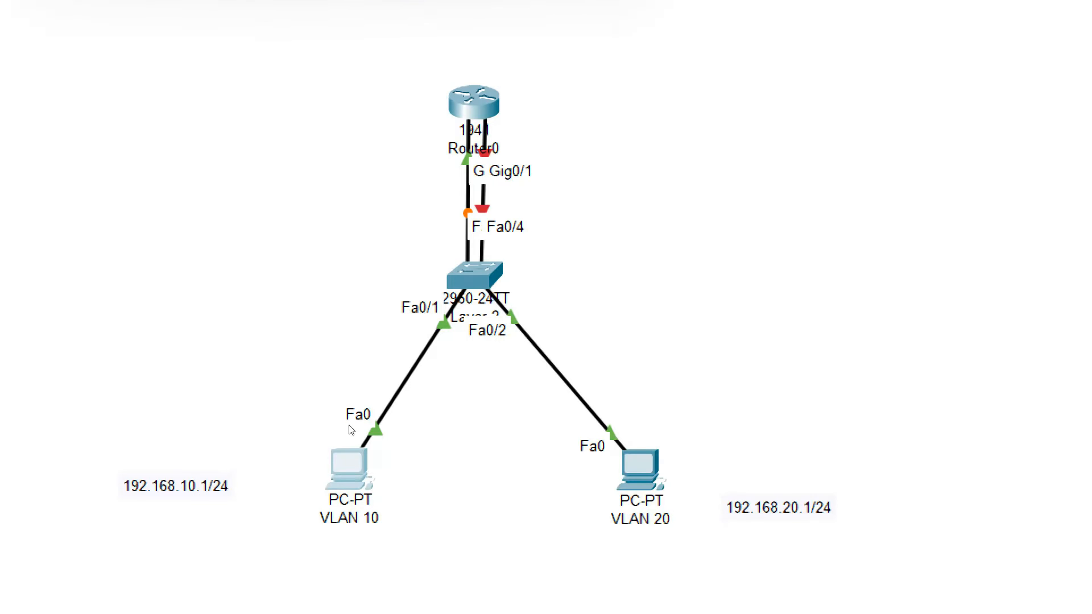
Ping the router interface 192.168.10.100 from the VLAN 10 PC's command prompt and close the PC's window.
{"action": "mouse_move", "coordinate": [343, 473]}
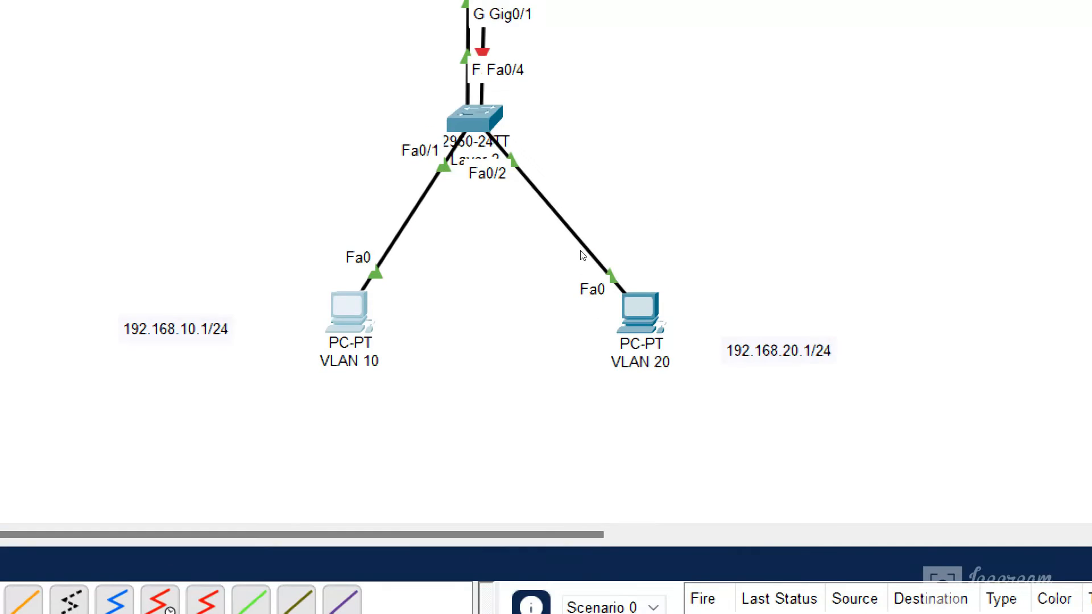
{"action": "left_click", "coordinate": [370, 392]}
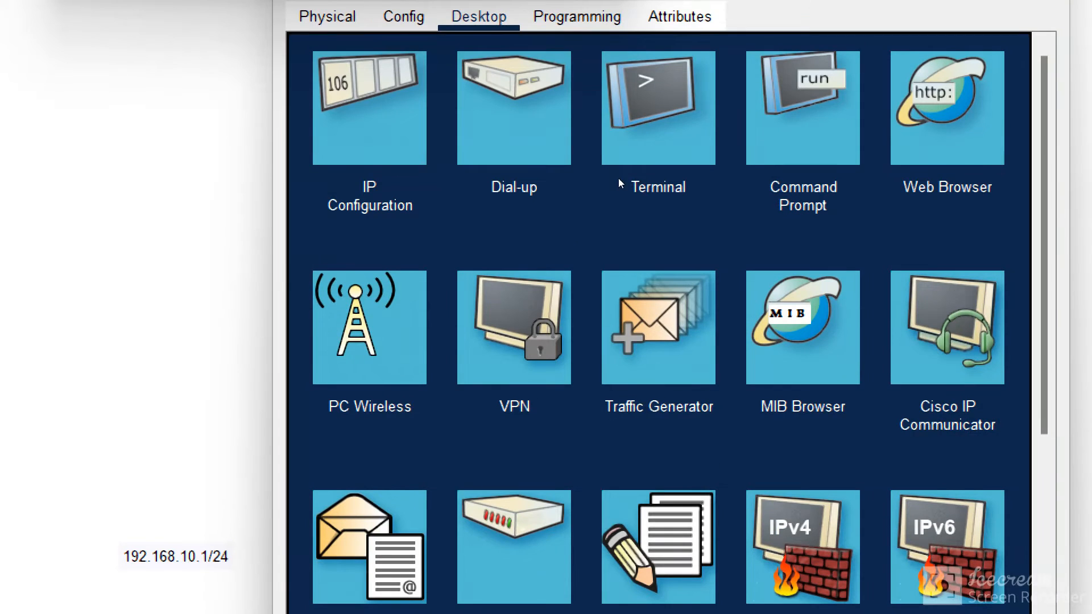
{"action": "left_click", "coordinate": [802, 8]}
{"action": "type", "text": "ping 192.168"}
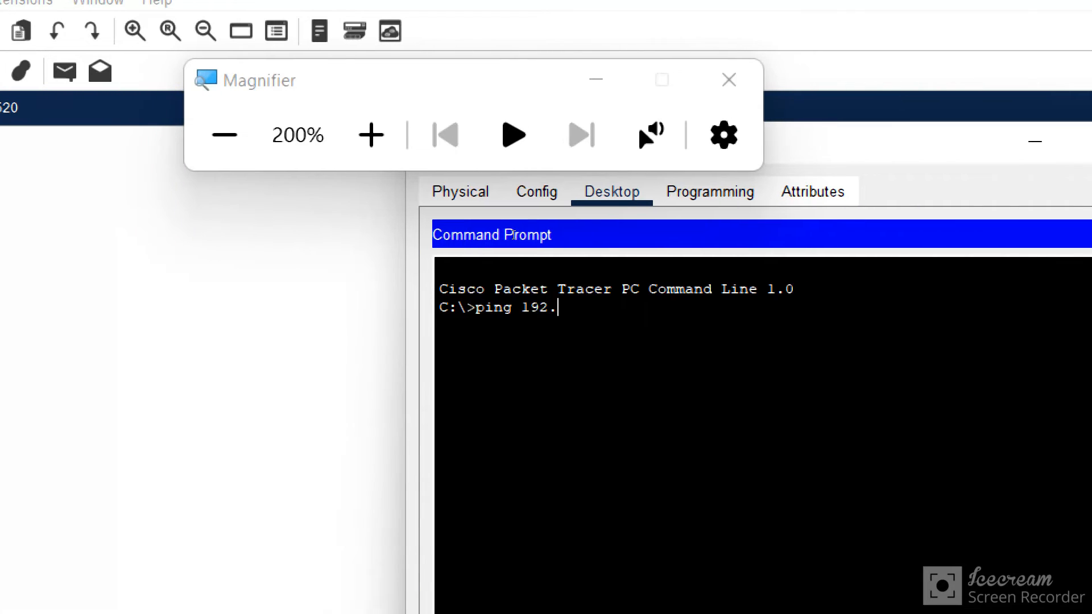
{"action": "type", "text": ".10.100"}
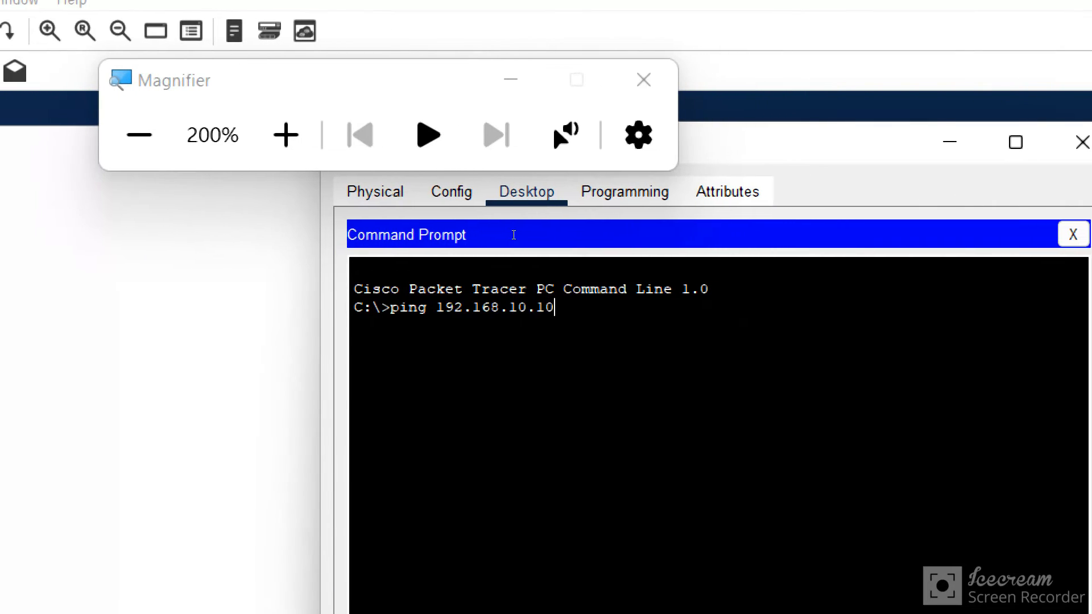
{"action": "key", "text": "Return"}
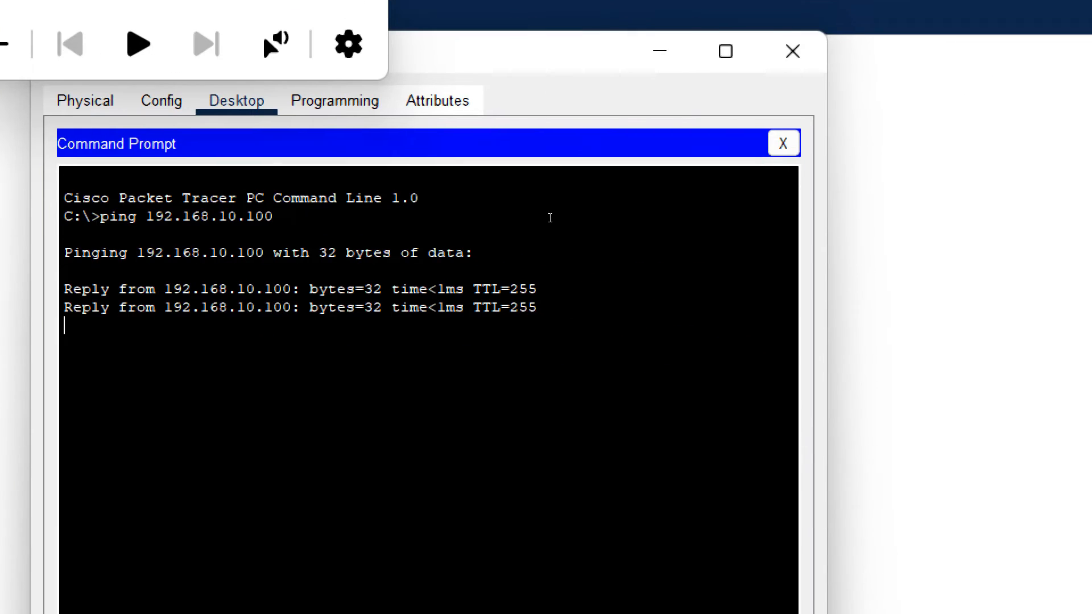
{"action": "left_click", "coordinate": [784, 143]}
{"action": "left_click", "coordinate": [792, 52]}
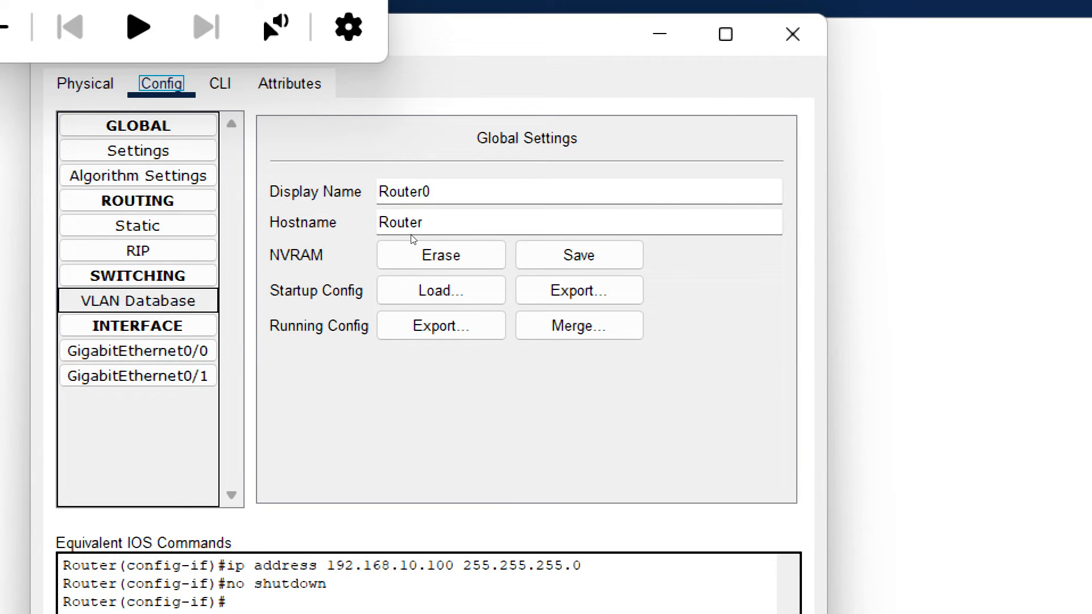
Configure Router0's GigabitEthernet0/1 with IPv4 address 192.168.20.100 and subnet mask 255.255.255.0, and turn the port on.
{"action": "left_click", "coordinate": [138, 376]}
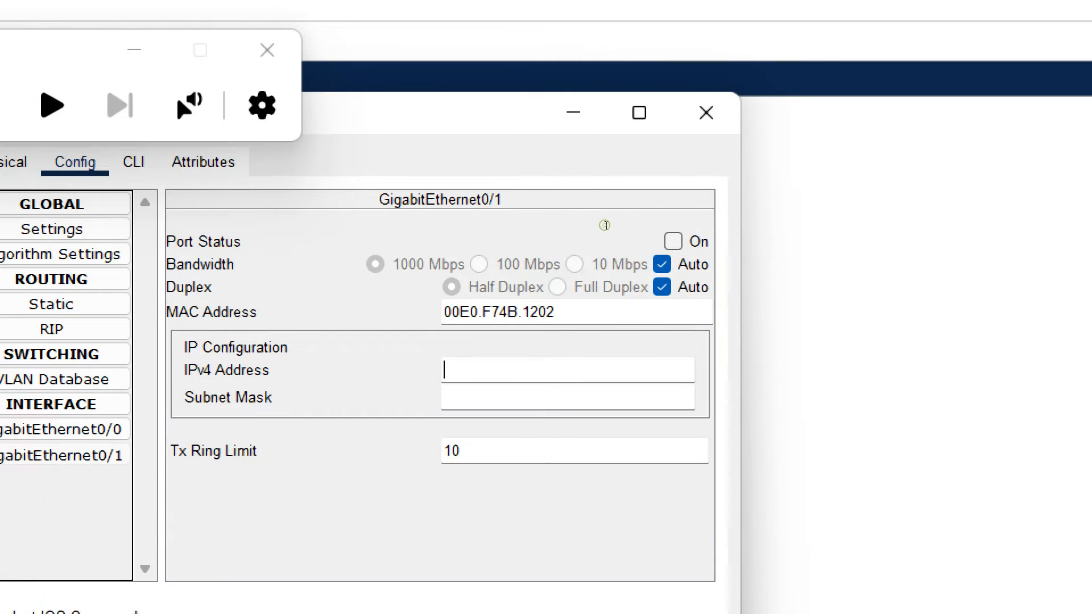
{"action": "type", "text": "192.168.2"}
{"action": "type", "text": "0.100"}
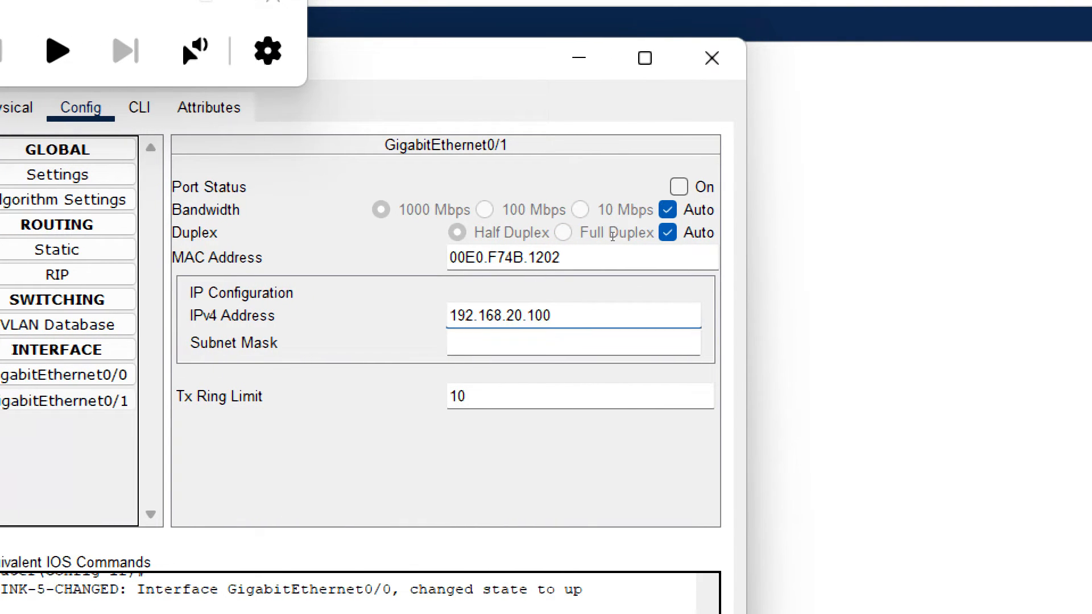
{"action": "key", "text": "Tab"}
{"action": "left_click", "coordinate": [704, 188]}
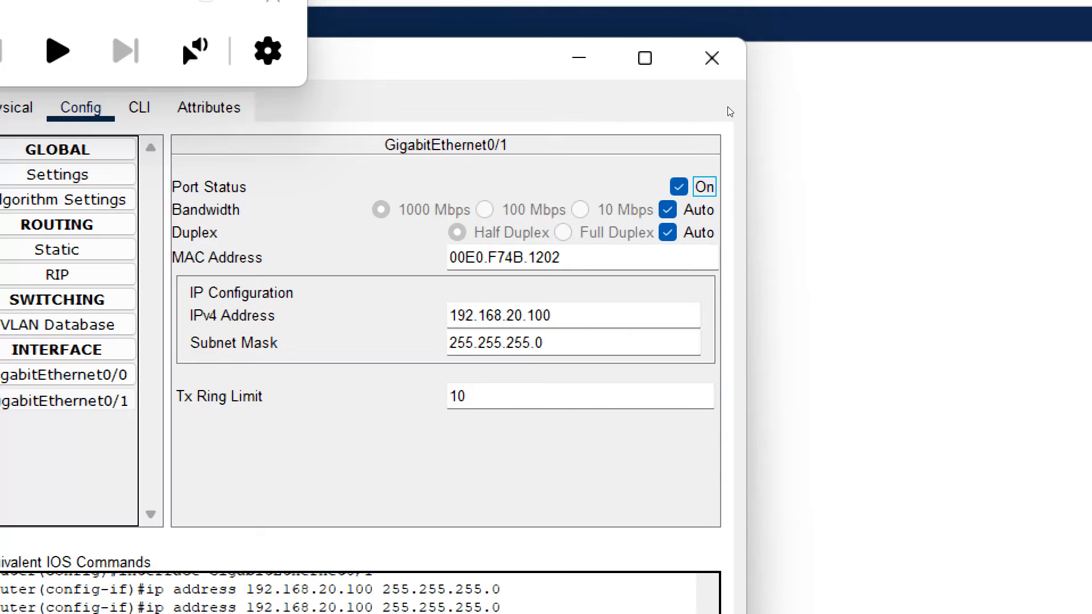
{"action": "left_click", "coordinate": [712, 58]}
Ping the router interface 192.168.20.100 from the VLAN 20 PC's command prompt.
{"action": "left_click", "coordinate": [317, 359]}
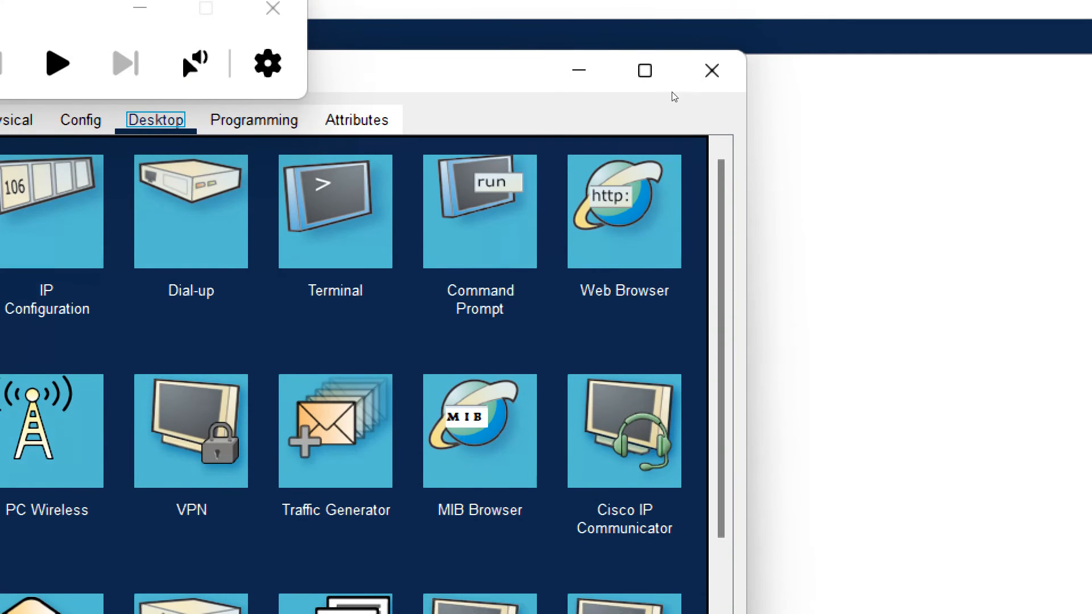
{"action": "left_click", "coordinate": [579, 70]}
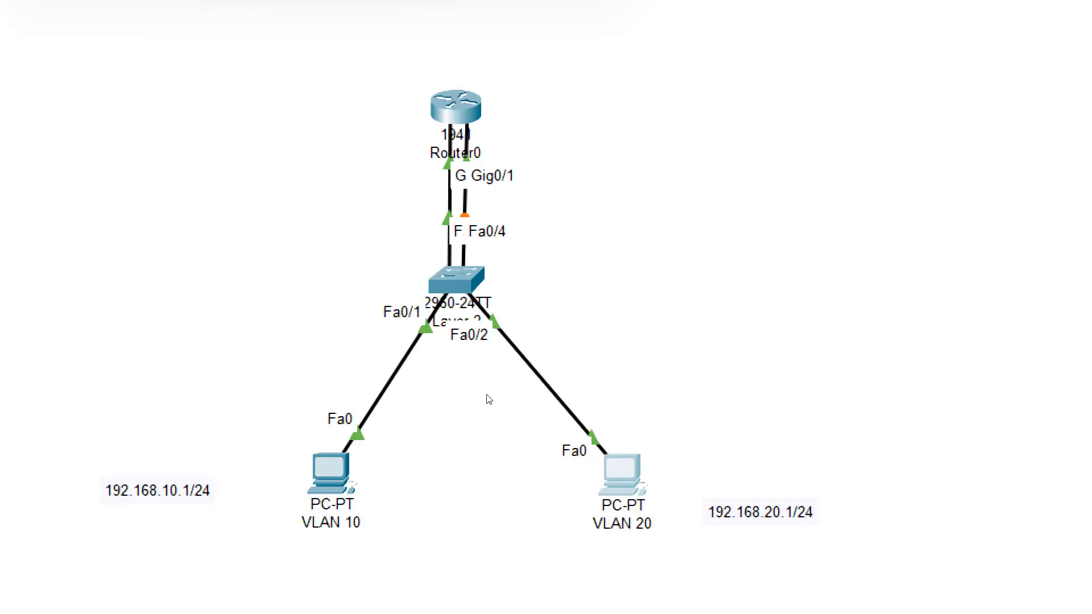
{"action": "mouse_move", "coordinate": [623, 465]}
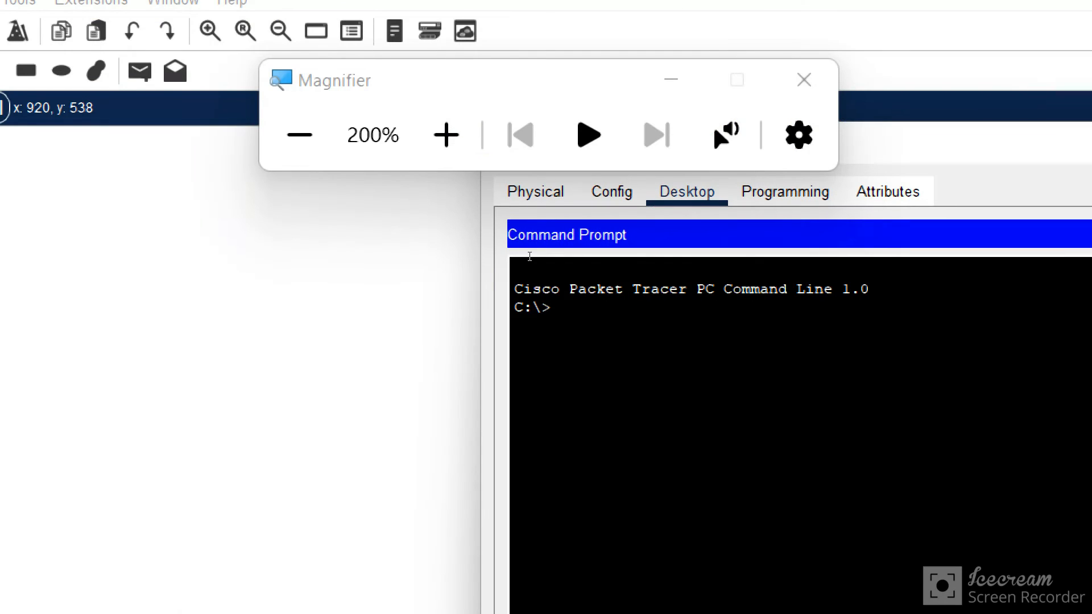
{"action": "type", "text": "ping 192."}
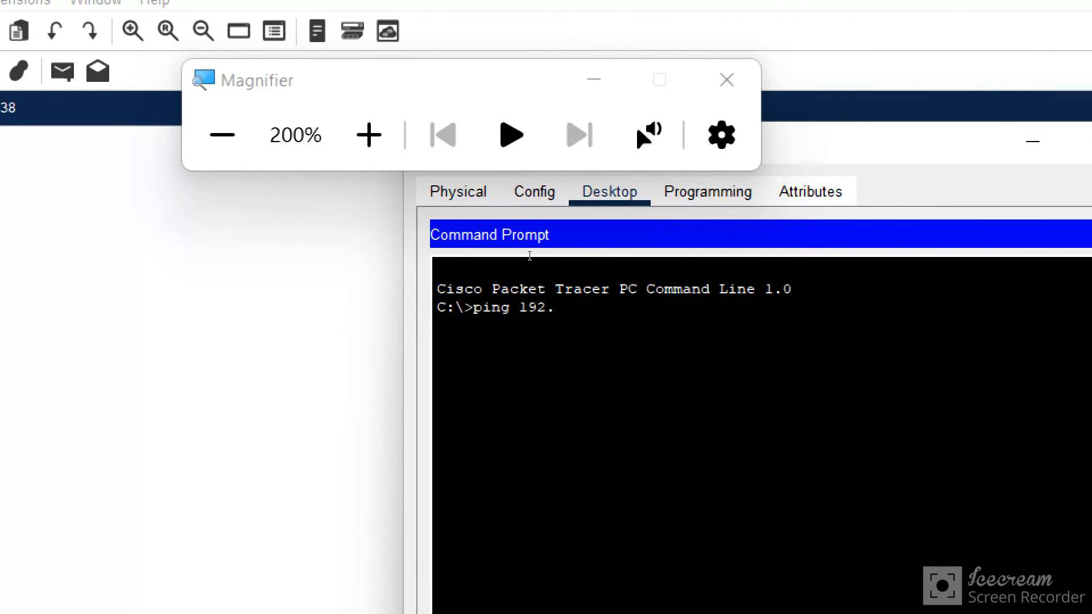
{"action": "type", "text": "168.20.2"}
{"action": "key", "text": "BackSpace"}
{"action": "type", "text": "100"}
{"action": "key", "text": "Return"}
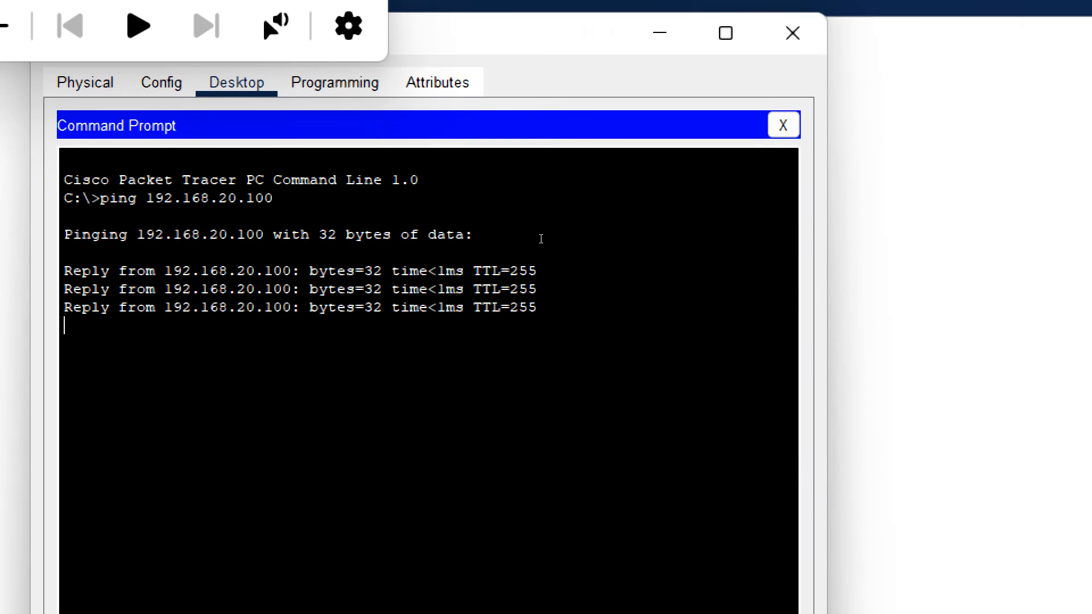
Ping the VLAN 10 PC at 192.168.10.1 from the VLAN 20 PC to test inter-VLAN communication.
{"action": "type", "text": "ping "}
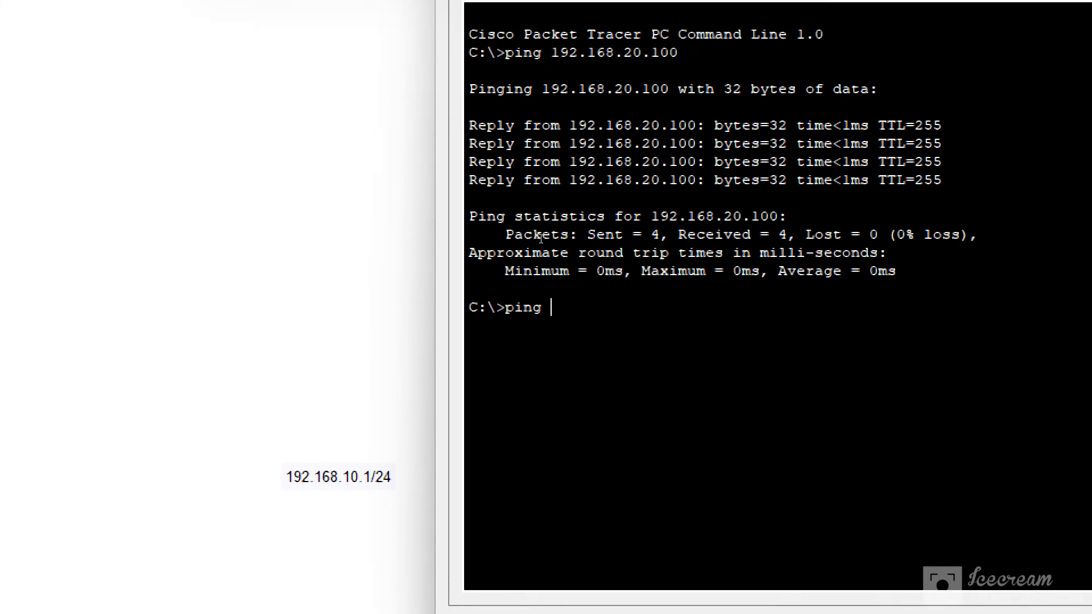
{"action": "type", "text": "192.168.10.1"}
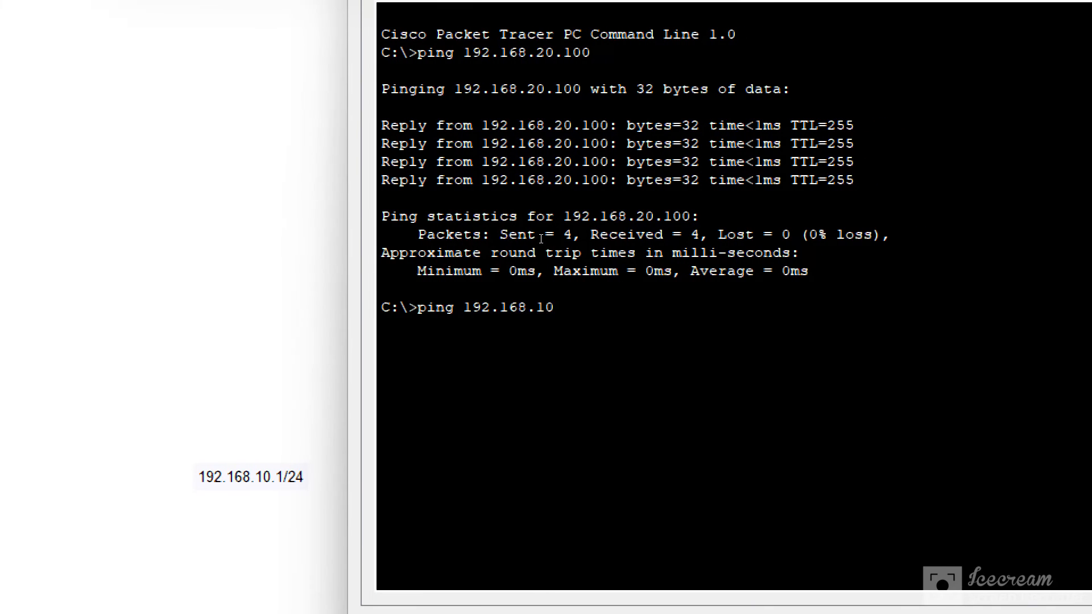
{"action": "key", "text": "Return"}
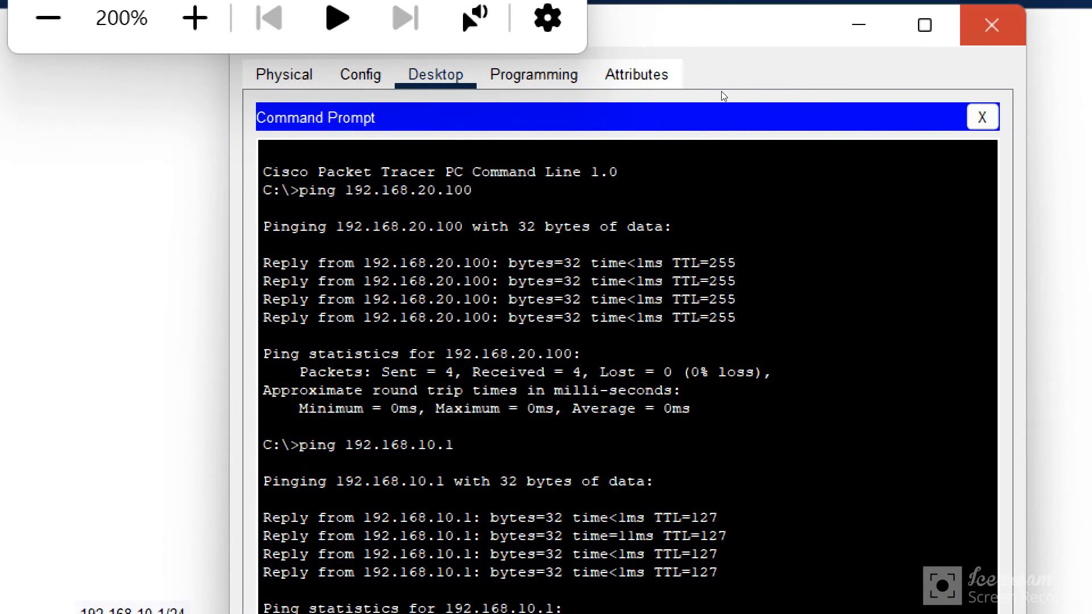
{"action": "left_click", "coordinate": [721, 93]}
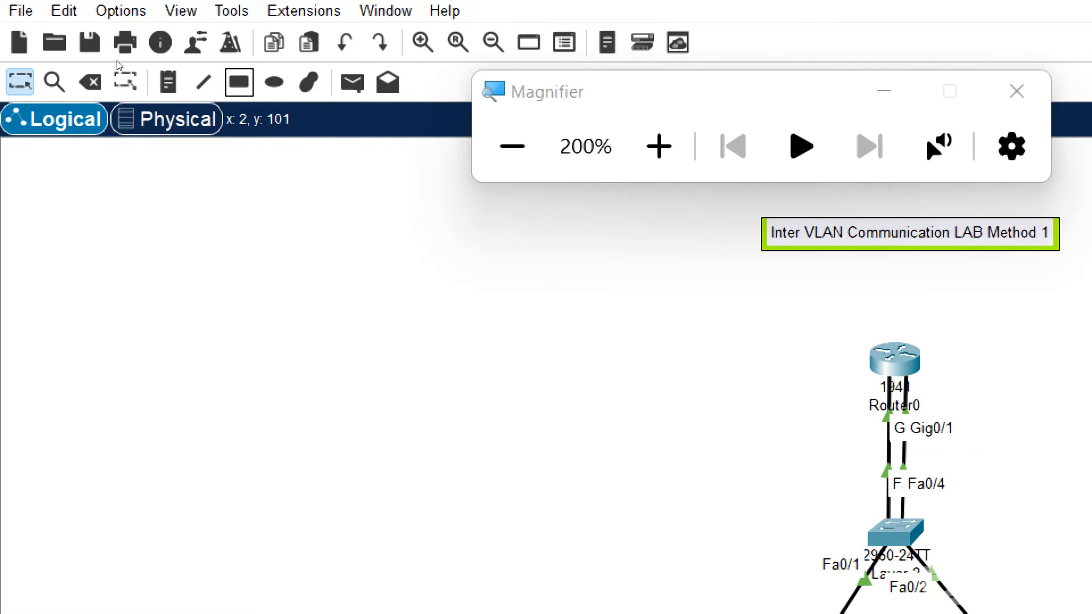
Add a simple PDU from the VLAN 10 PC to the VLAN 20 PC and switch to Simulation mode.
{"action": "left_click", "coordinate": [353, 82]}
{"action": "left_click", "coordinate": [403, 473]}
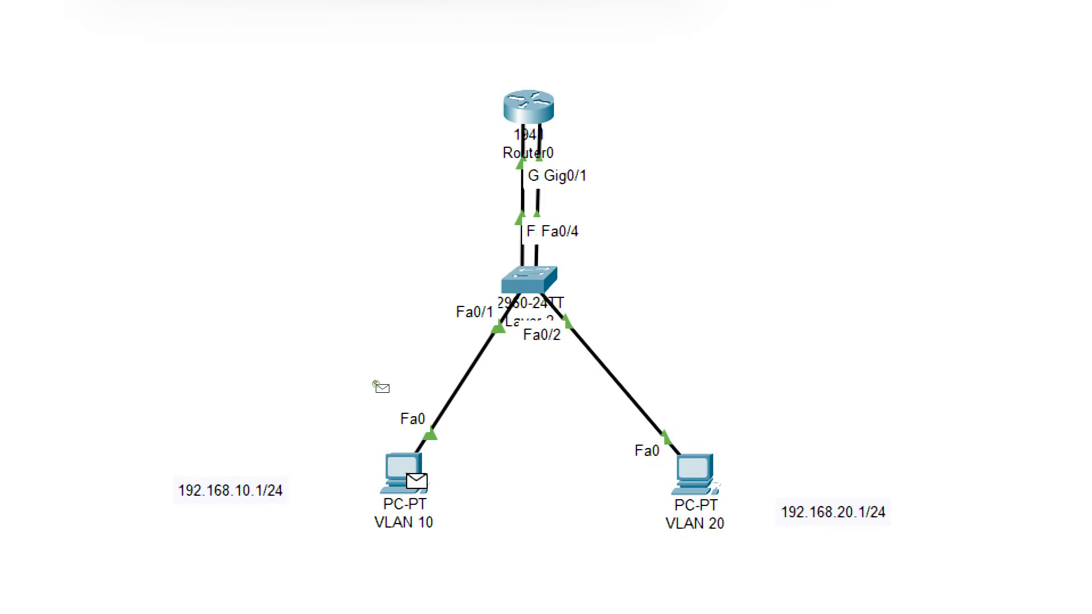
{"action": "left_click", "coordinate": [533, 380]}
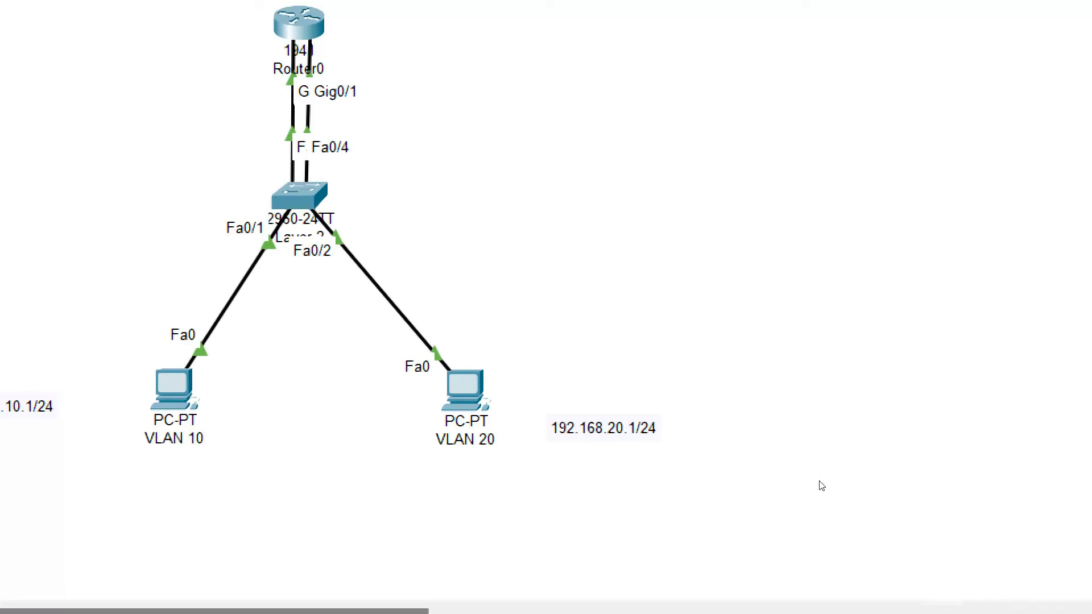
{"action": "left_click", "coordinate": [1059, 508]}
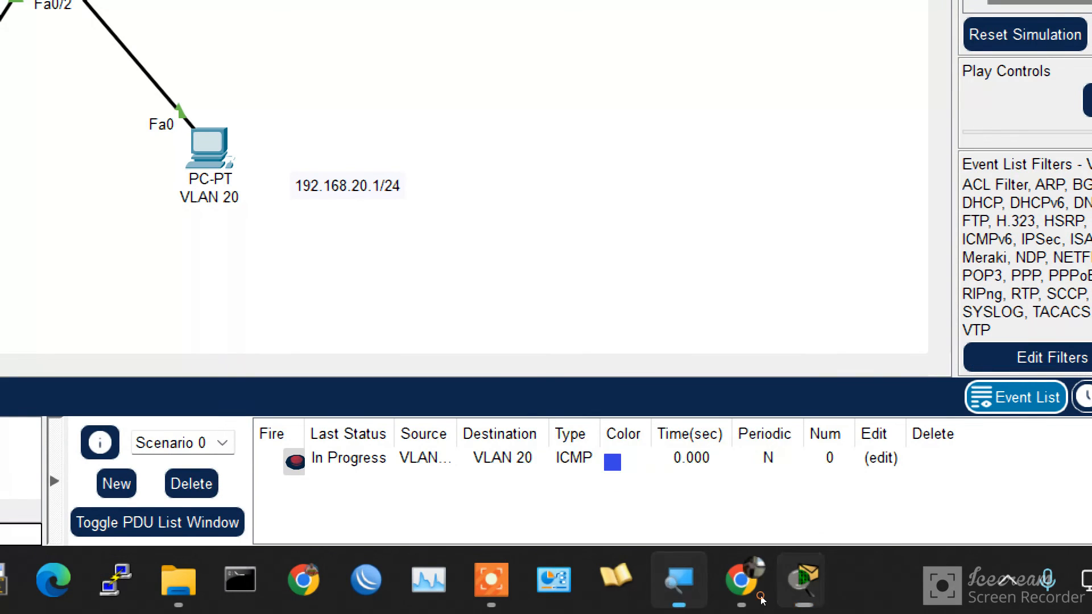
Close the Magnifier and advance the PDU simulation event by event through the full round trip between the VLAN 10 and VLAN 20 PCs.
{"action": "right_click", "coordinate": [679, 580]}
{"action": "left_click", "coordinate": [608, 503]}
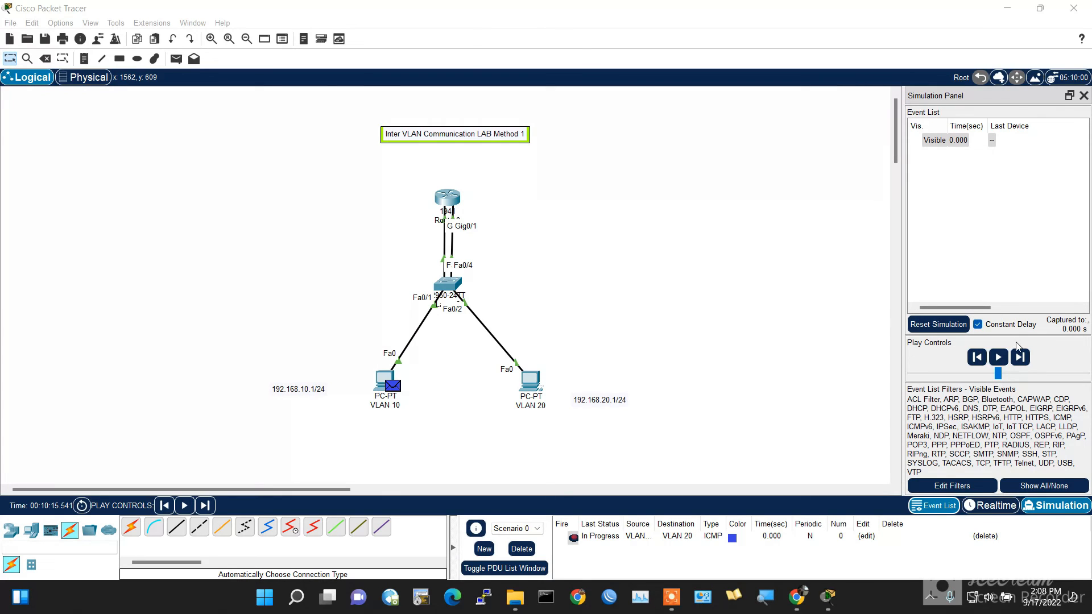
{"action": "left_click", "coordinate": [1019, 357]}
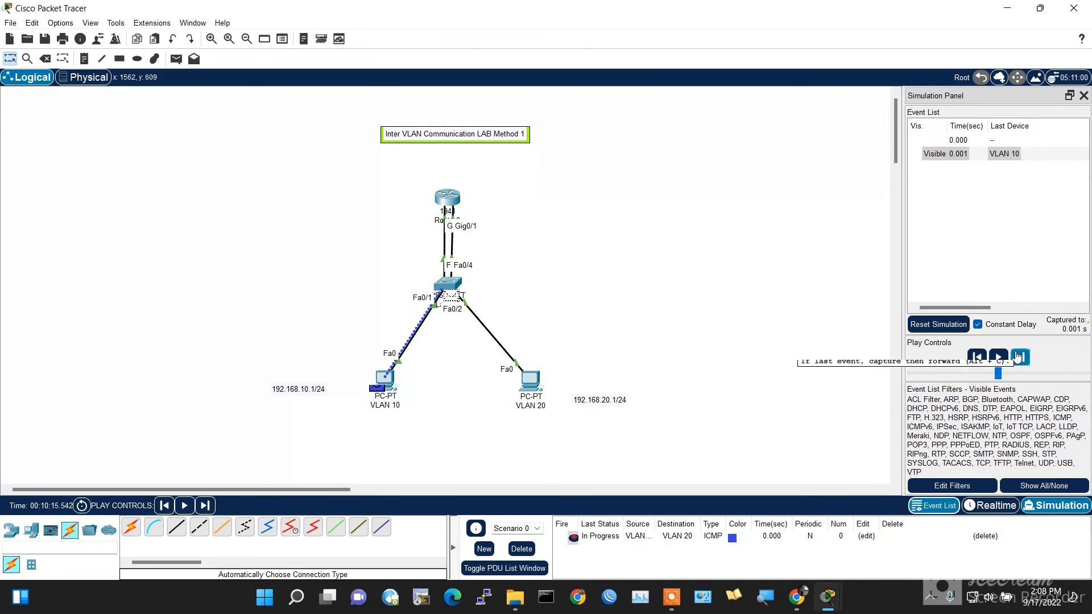
{"action": "left_click", "coordinate": [1018, 357]}
{"action": "left_click", "coordinate": [1019, 357]}
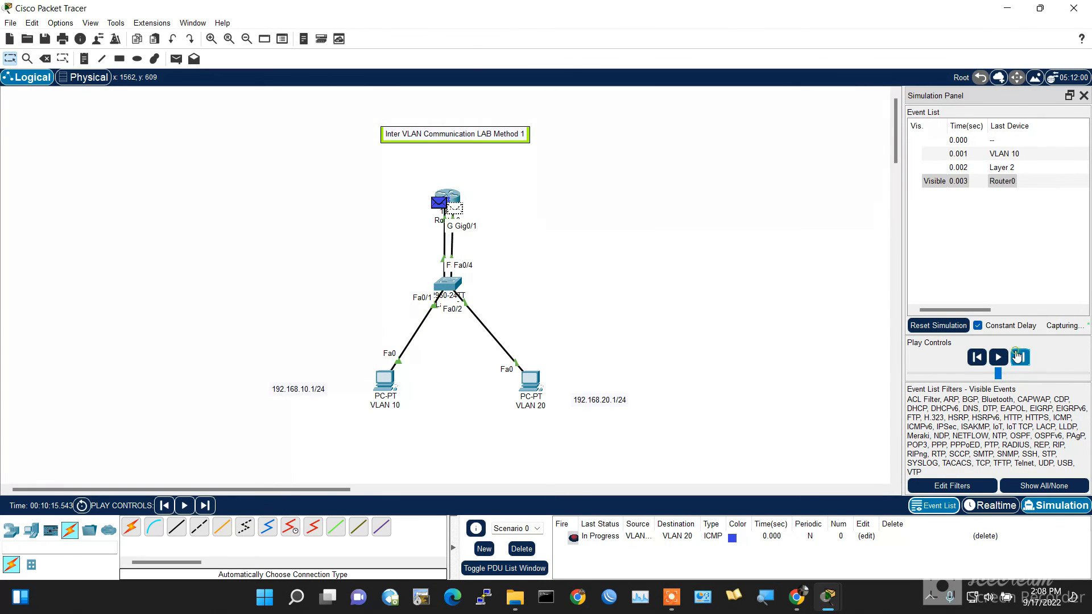
{"action": "left_click", "coordinate": [1018, 357]}
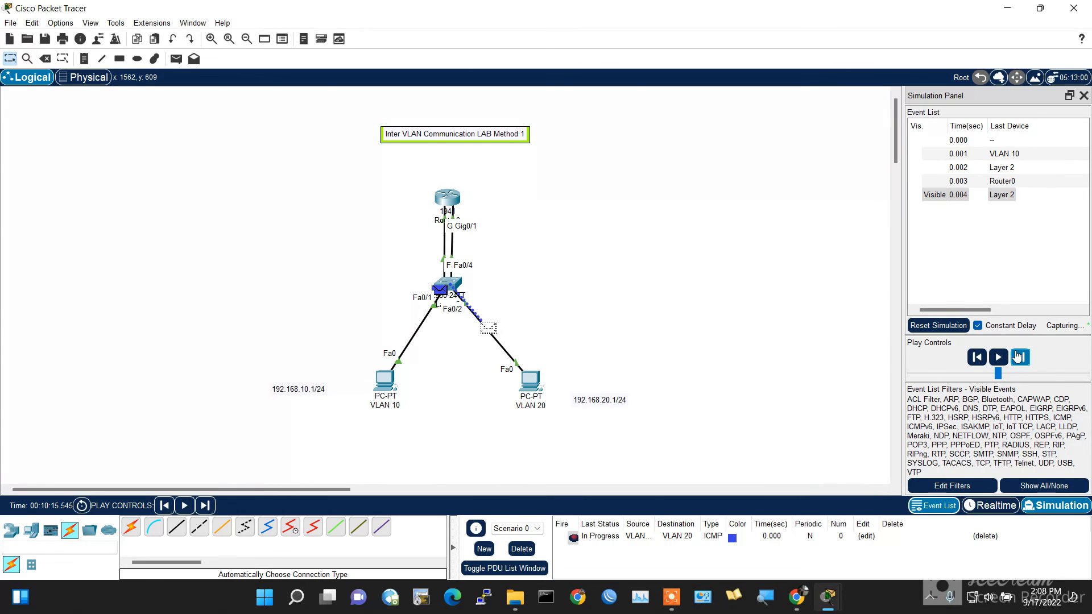
{"action": "left_click", "coordinate": [1018, 357]}
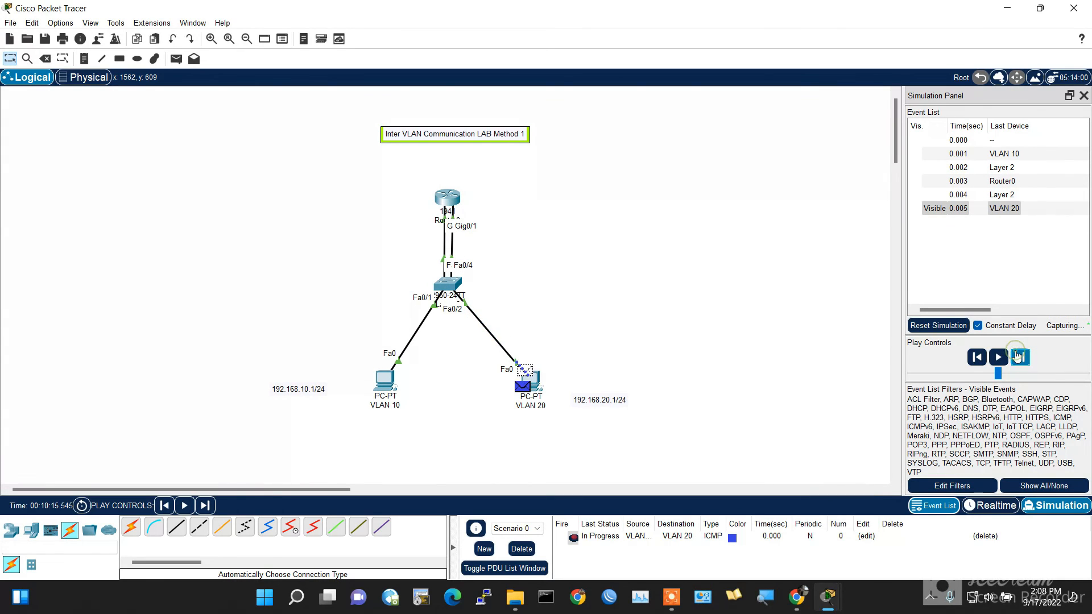
{"action": "left_click", "coordinate": [1018, 356]}
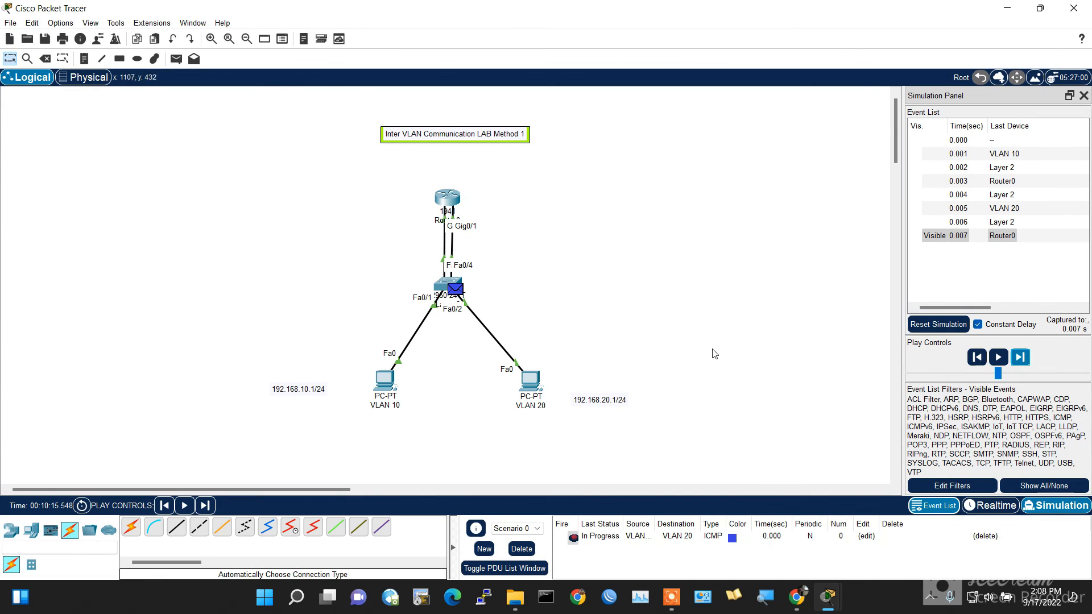
{"action": "left_click", "coordinate": [1018, 356]}
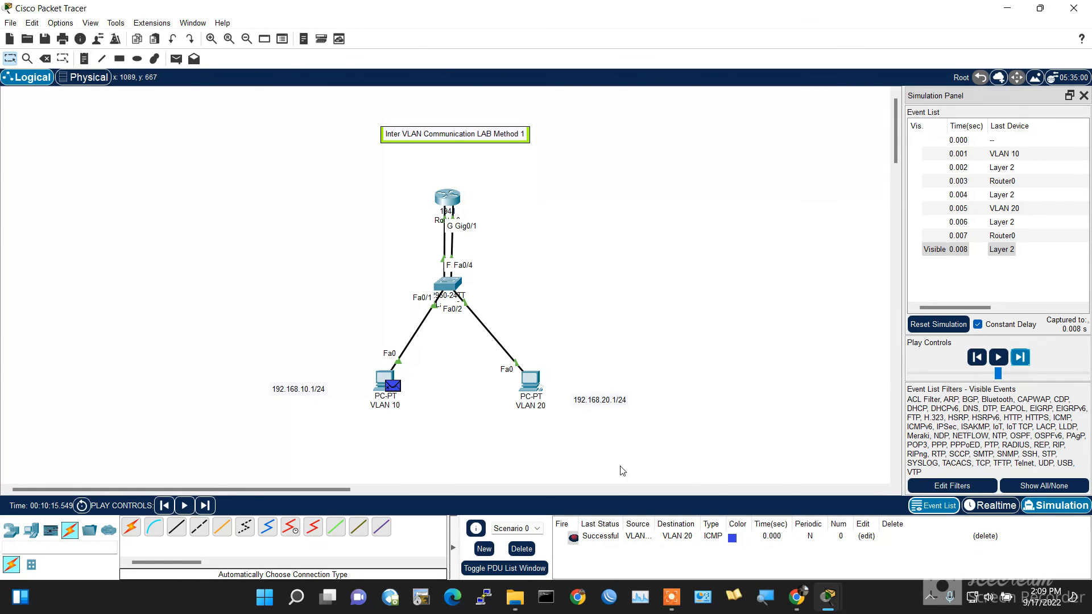
{"action": "left_click", "coordinate": [673, 591]}
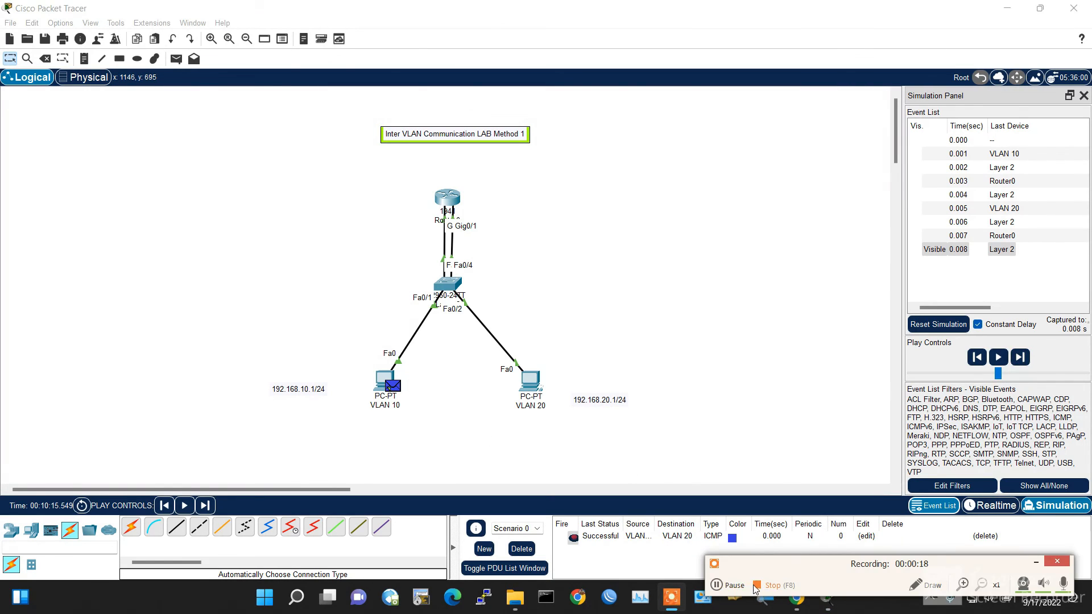